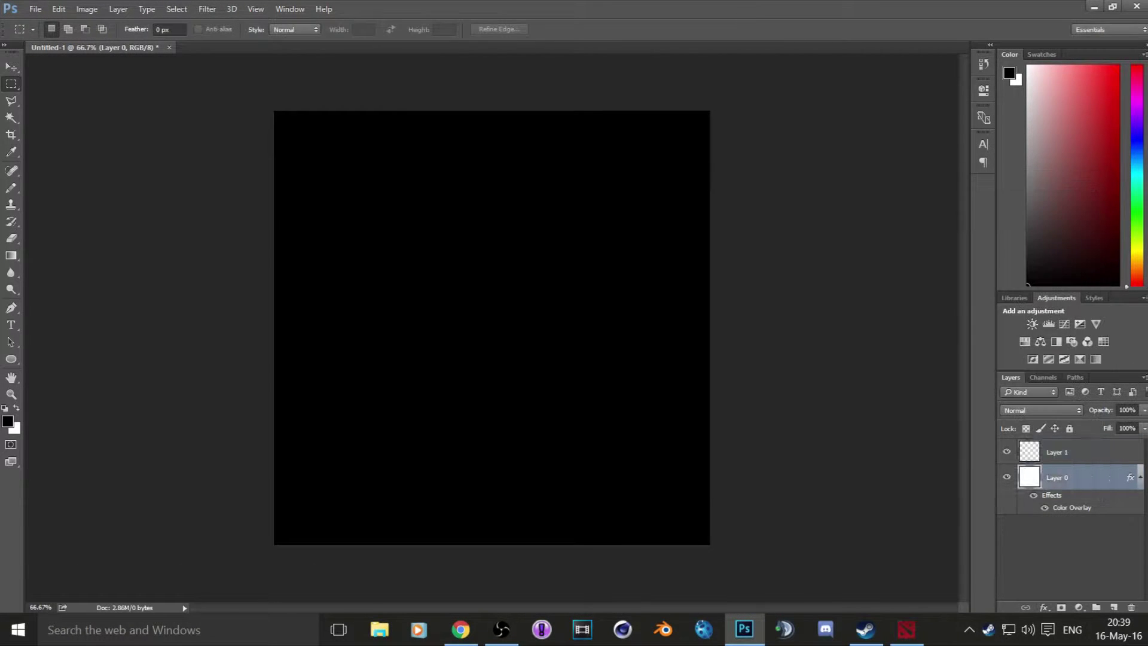
- Draw a no-fill rectangle across the black canvas with the Rectangle tool
left_click(11, 359)
left_click(72, 356)
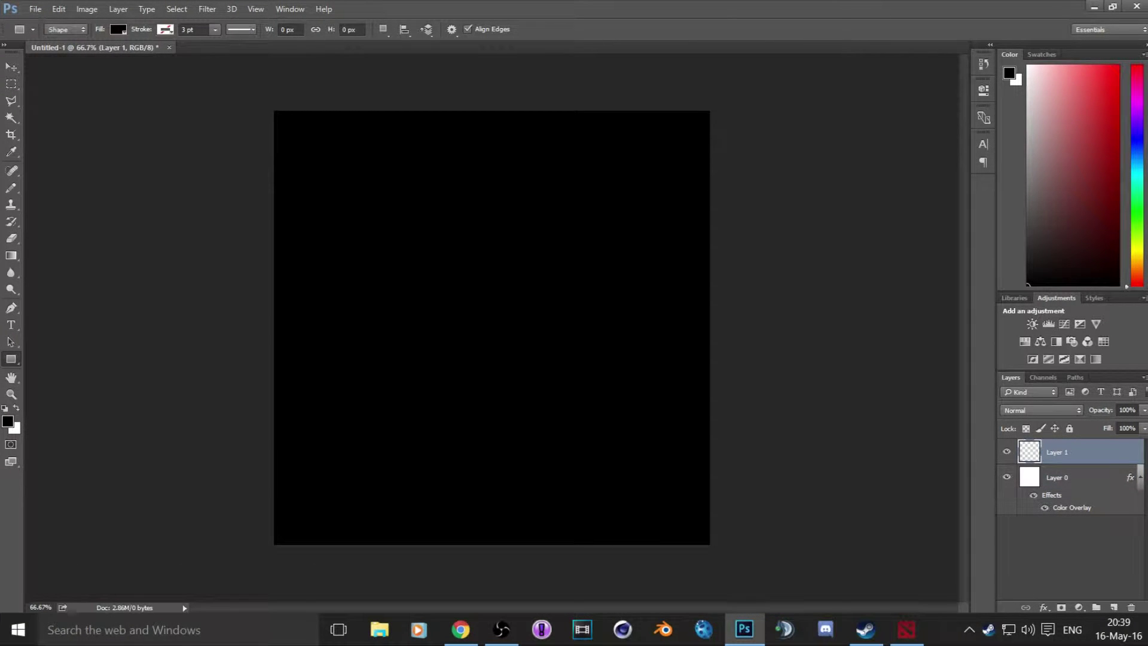
left_click(118, 30)
left_click(63, 55)
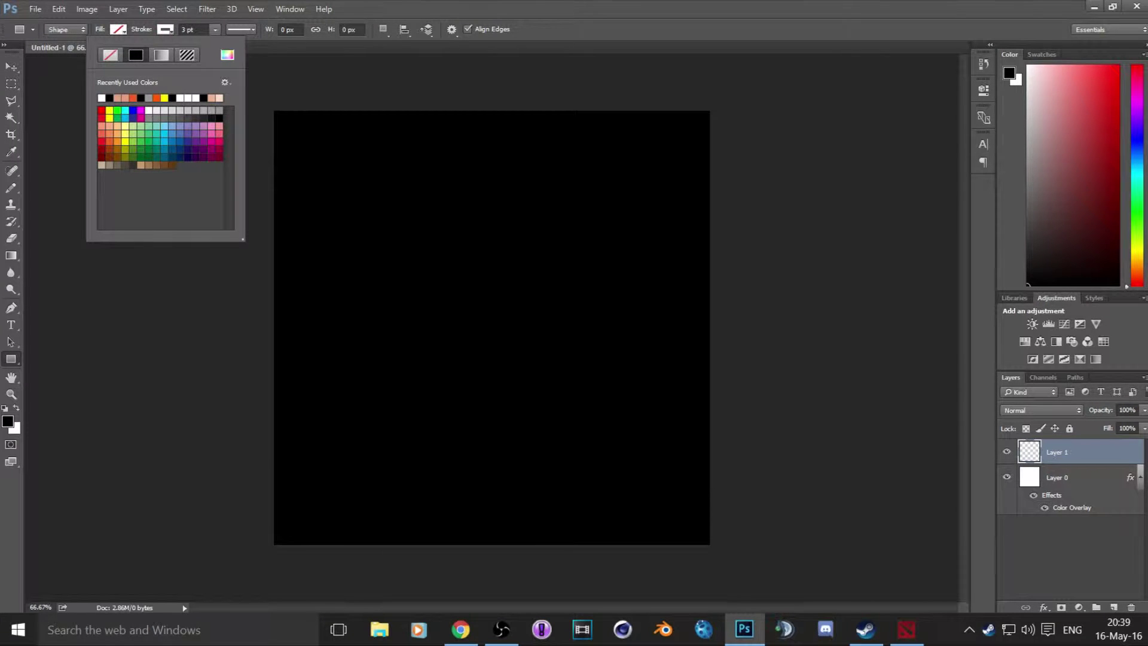
left_click_drag(330, 176, 639, 495)
- Free Transform the rectangle so it nearly fills the canvas
key("ctrl+t")
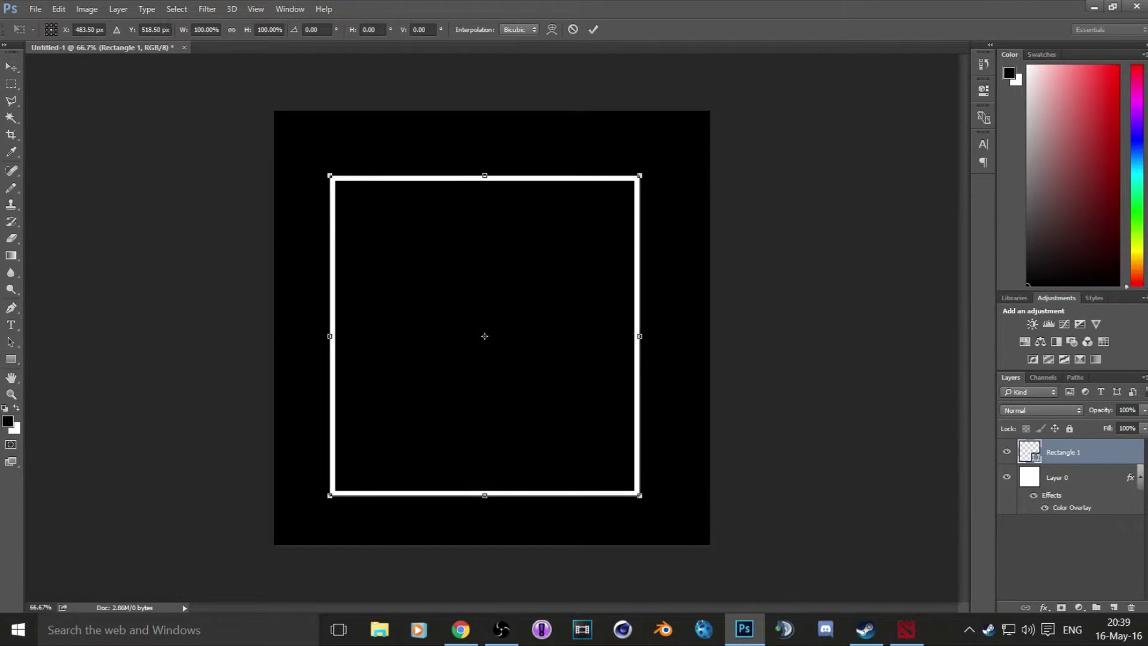
left_click_drag(639, 175, 668, 143)
left_click_drag(490, 334, 482, 335)
left_click_drag(662, 495, 685, 528)
key("Return")
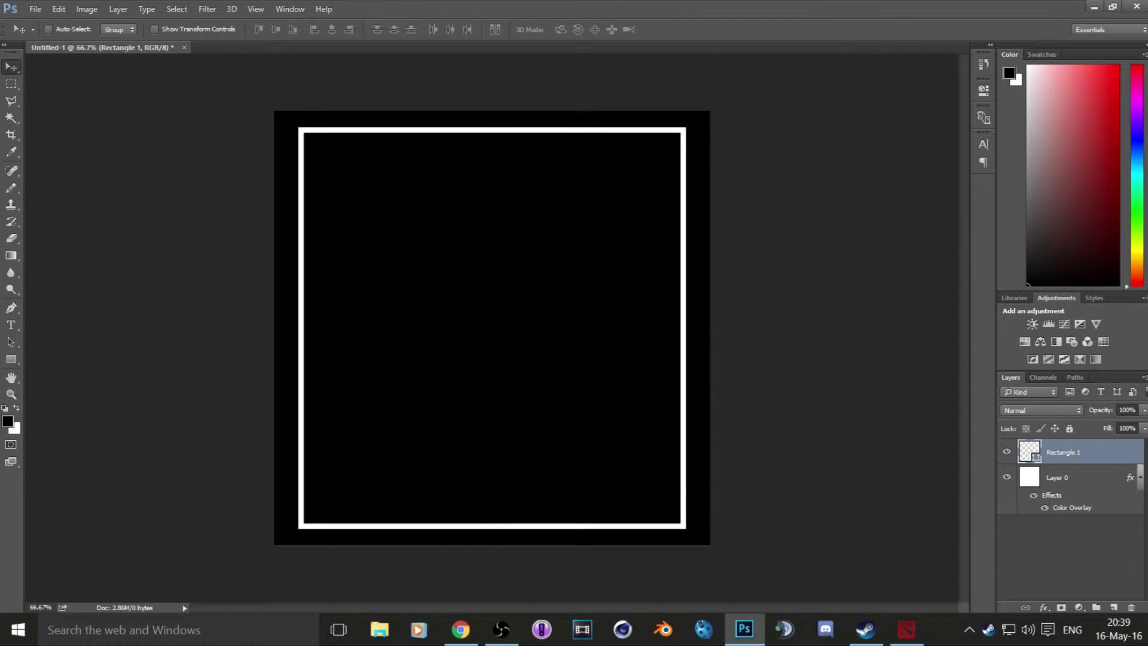
double_click(1029, 451)
- Enable a white Stroke in the rectangle layer's style
key("Escape")
double_click(1094, 452)
left_click(616, 295)
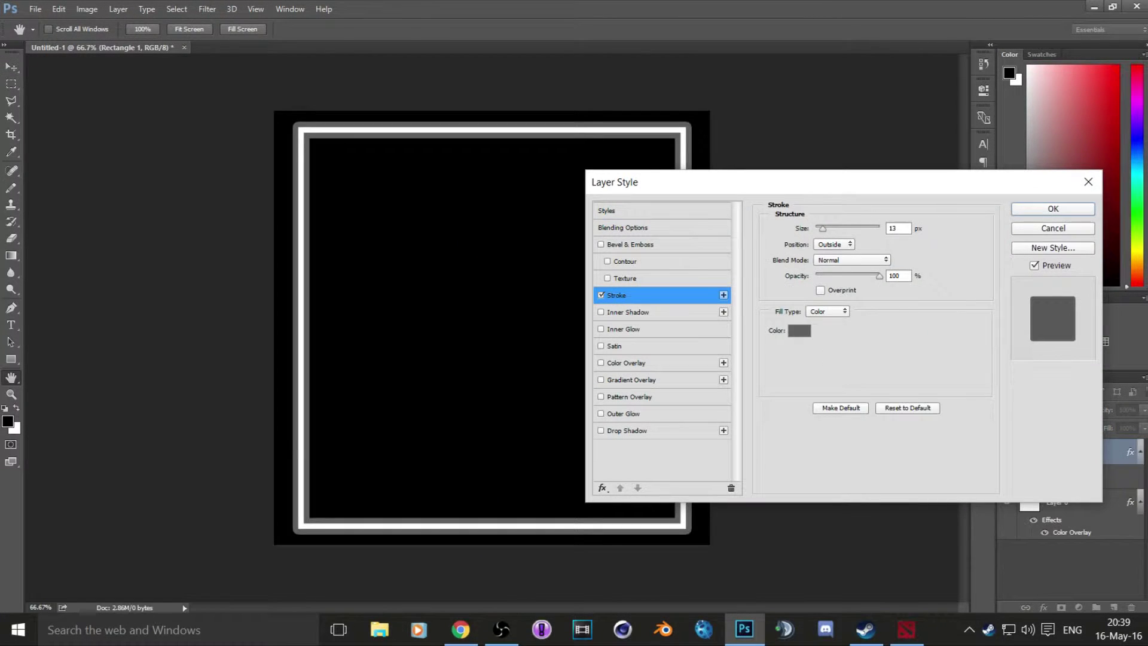
left_click(799, 330)
left_click(700, 330)
left_click(979, 305)
- Set the stroke position to Center at 2 px and apply the style
left_click(834, 244)
left_click(822, 263)
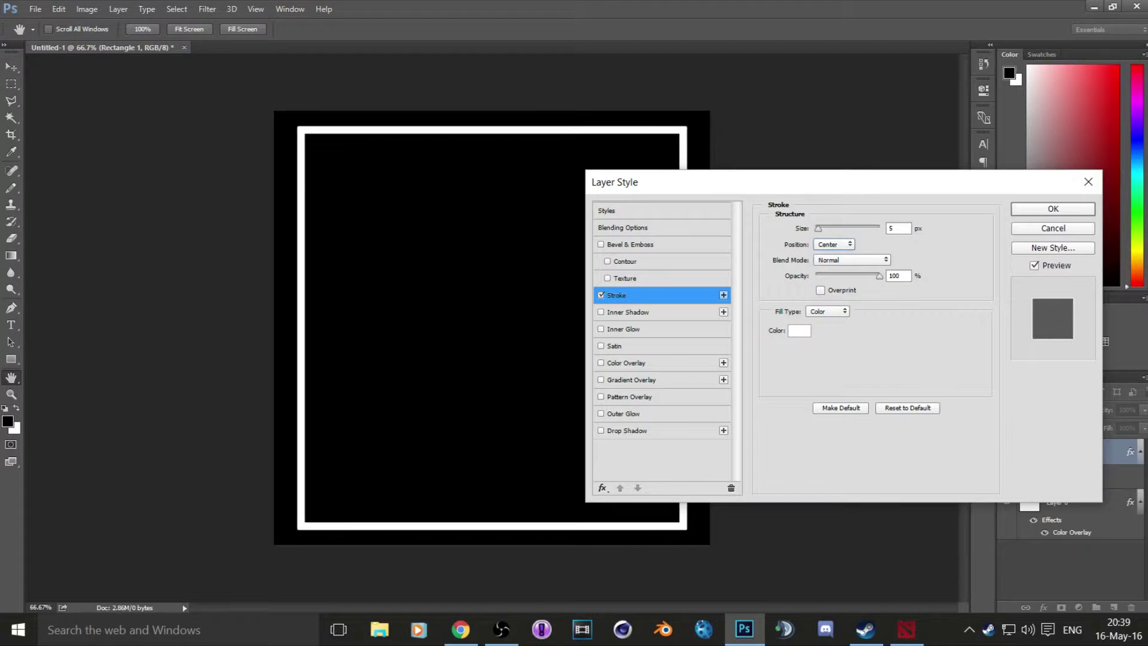
left_click(834, 244)
left_click(822, 263)
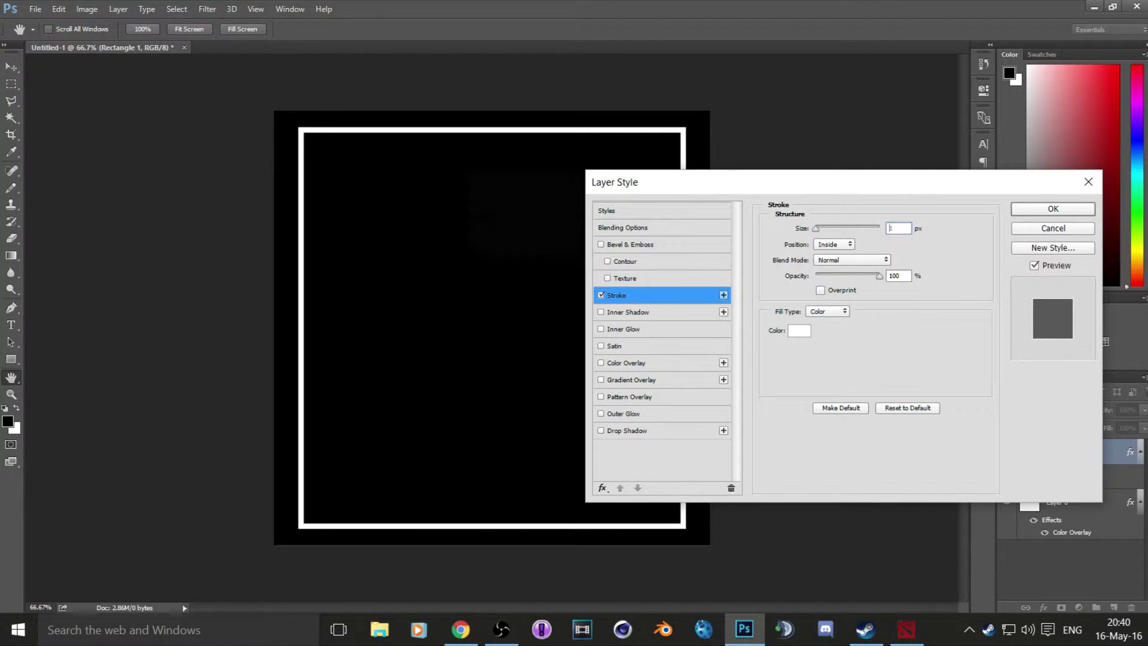
left_click(833, 244)
left_click(823, 272)
scroll(894, 230, "up", 5)
scroll(892, 233, "up", 5)
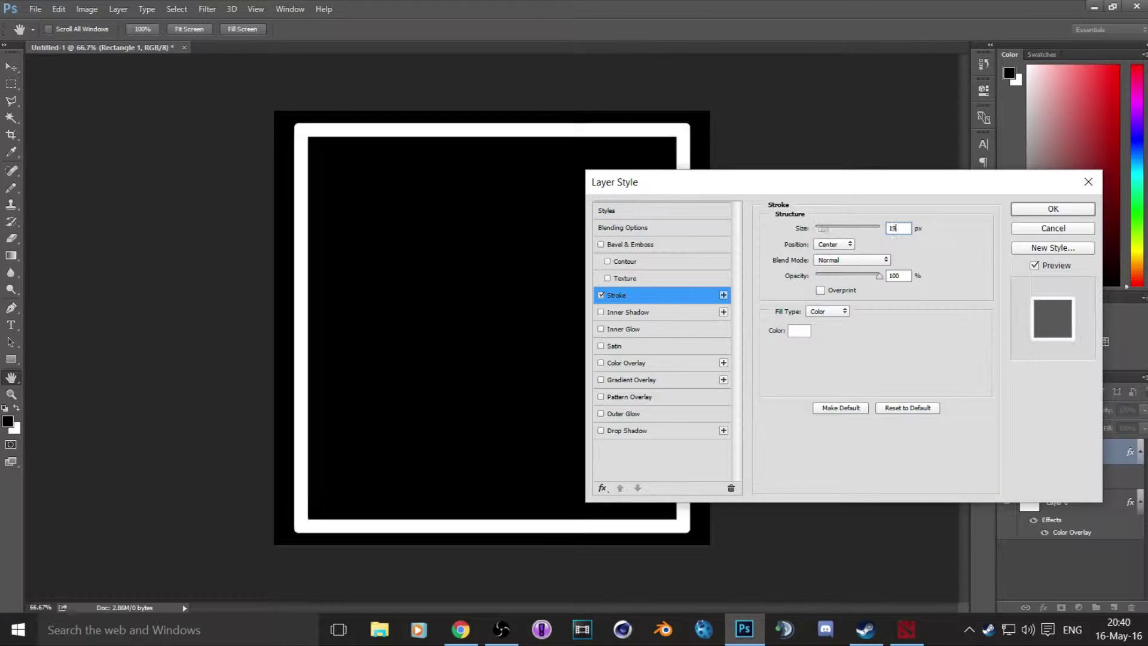
scroll(892, 233, "down", 10)
scroll(892, 233, "down", 7)
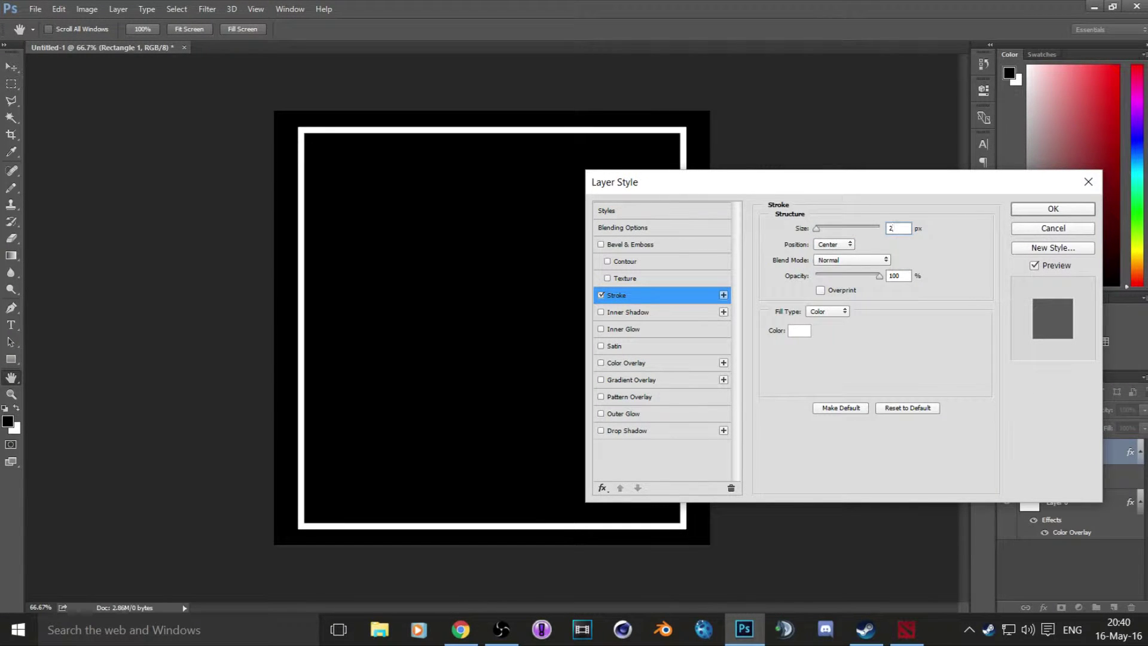
key("Return")
- Add a new layer and start a type layer in the BLACK OPS 2 Regular font
left_click(1113, 607)
left_click(10, 324)
left_click(161, 30)
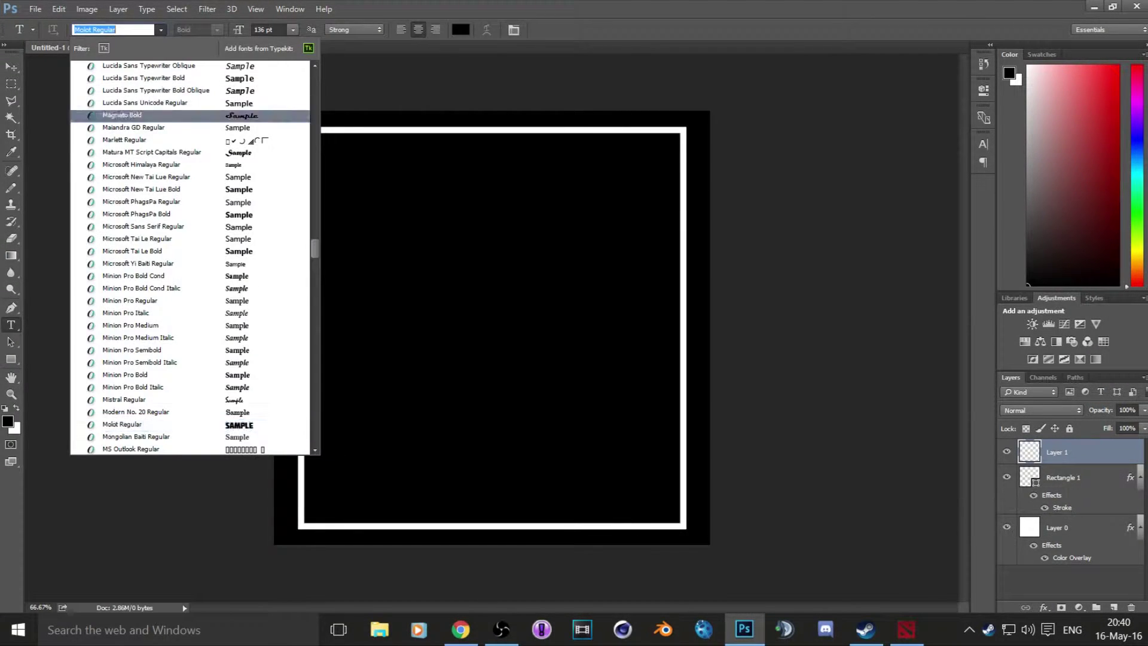
type("black")
key("Return")
- Type a white letter K and move it into the frame
left_click(460, 29)
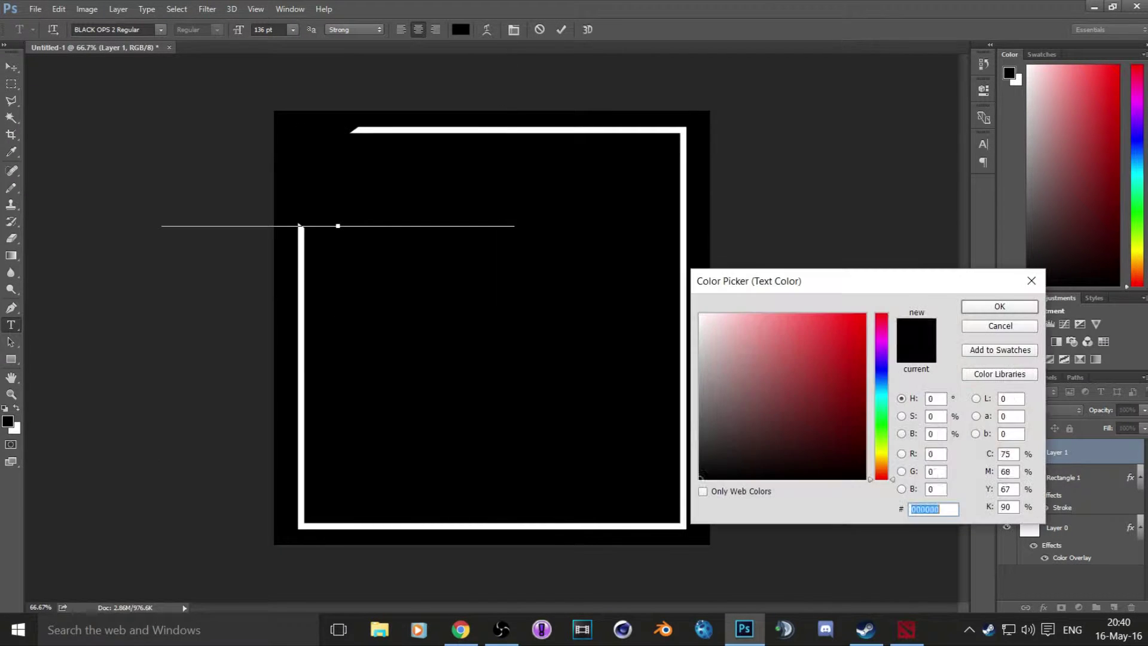
left_click(999, 304)
left_click(561, 29)
key("v")
left_click_drag(325, 179, 670, 418)
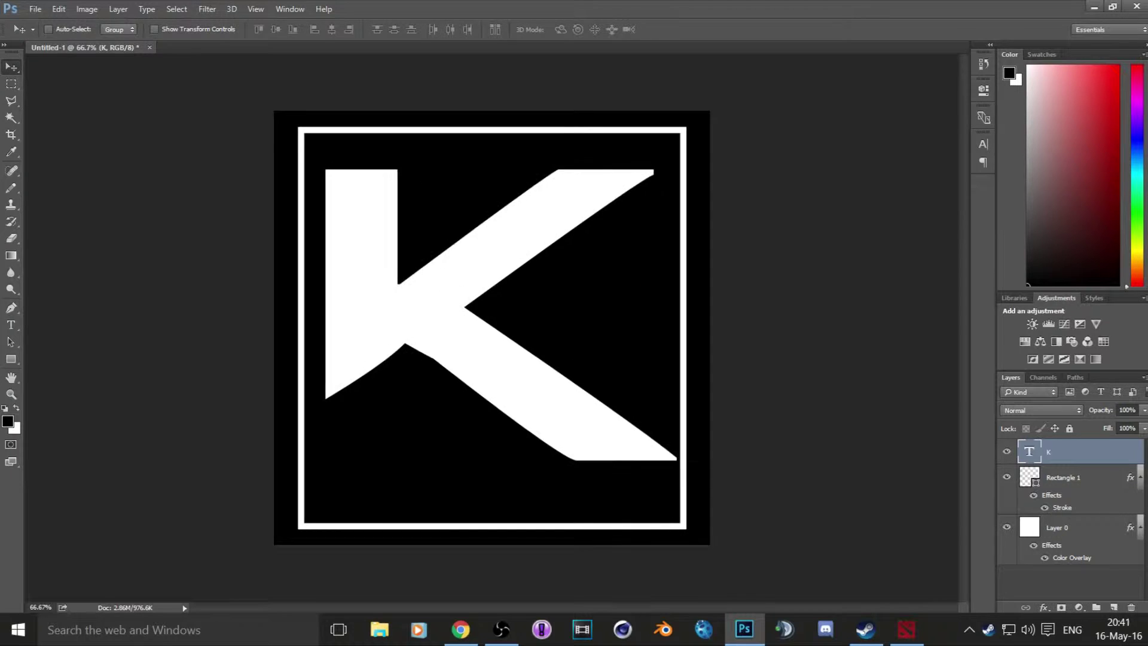
- Step through fonts on the K until Nexa Light Regular is previewed
double_click(1029, 452)
left_click(161, 29)
key("Down")
key("Down")
key("Down")
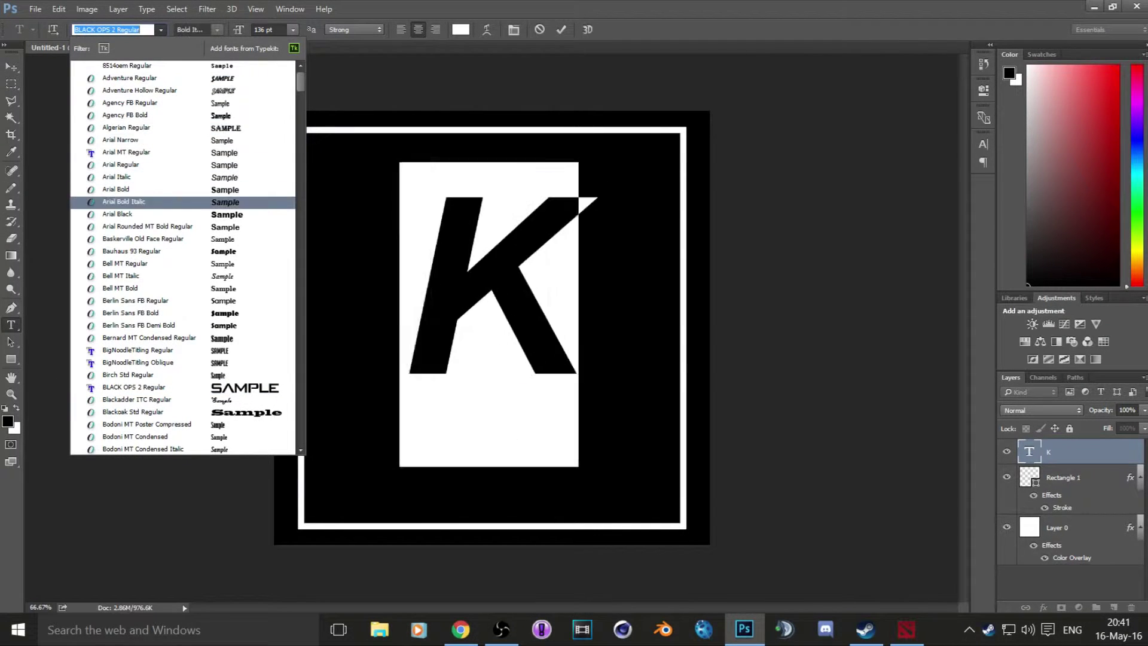
key("Down")
key("Down")
key("Down")
key("Down")
key("Down")
key("Down")
key("Down")
key("Down")
key("Down")
key("Down")
key("Down")
key("Down")
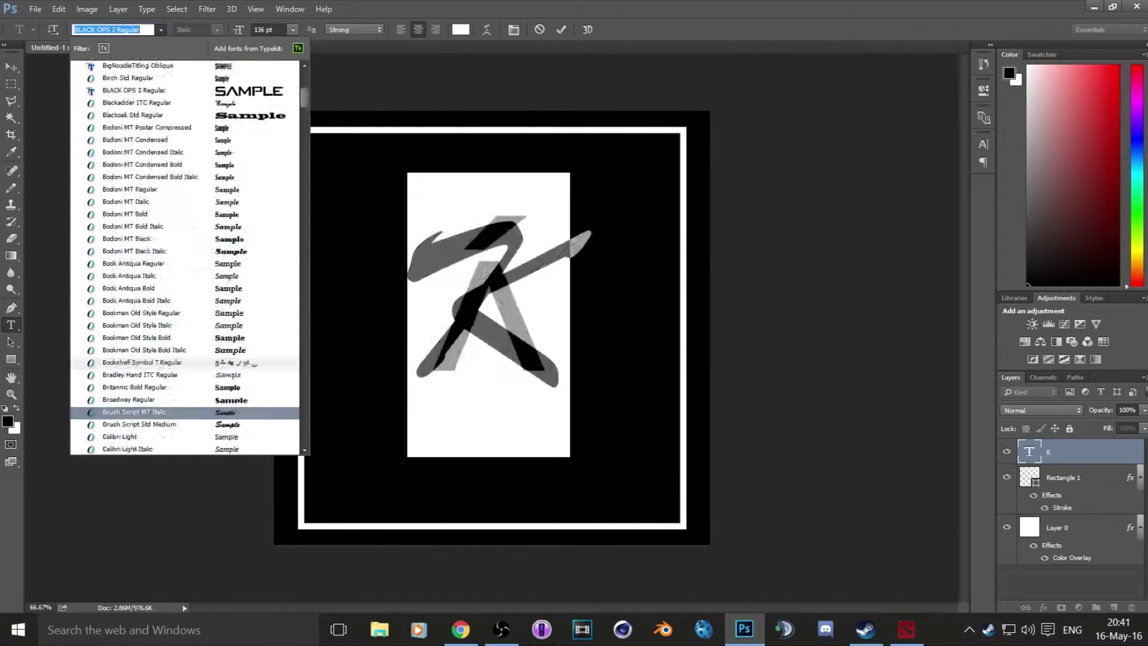
key("Down")
key("Down")
key("Down")
key("Down")
key("Down")
key("Down")
key("Down")
key("Down")
key("Down")
key("Down")
key("Down")
key("Down")
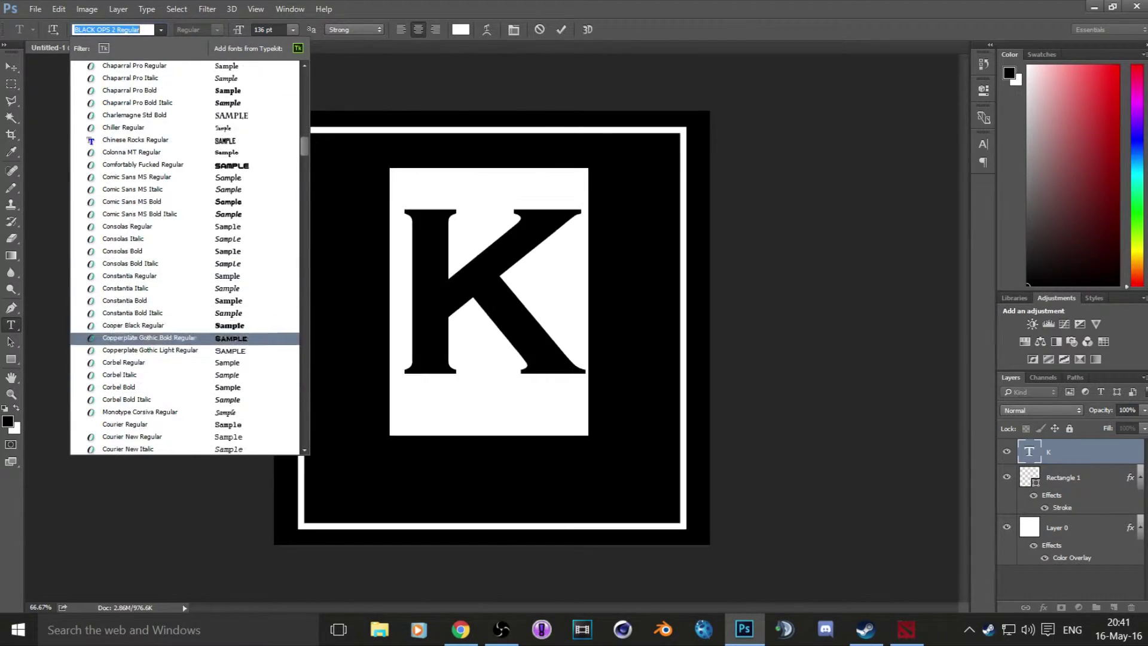
key("Down")
key("Down")
key("Down")
key("Down")
key("Down")
key("Down")
key("Down")
key("Down")
key("Down")
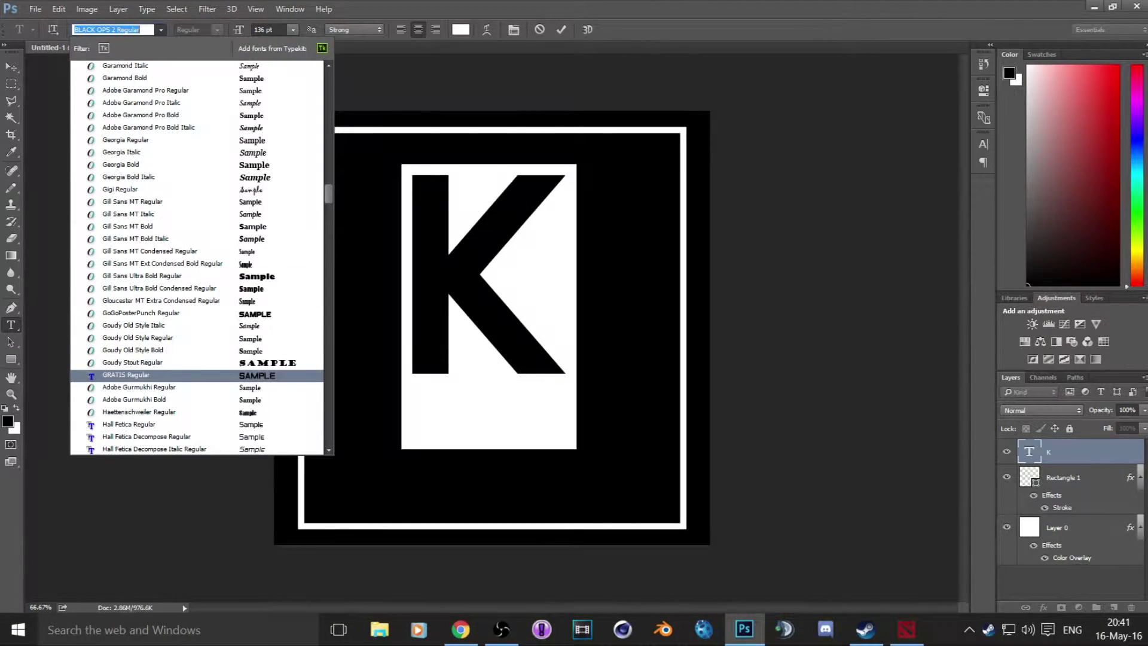
key("Down")
key("Down")
key("Down")
key("Down")
key("Down")
key("Down")
key("Down")
key("Down")
key("Down")
key("Down")
key("Down")
key("Down")
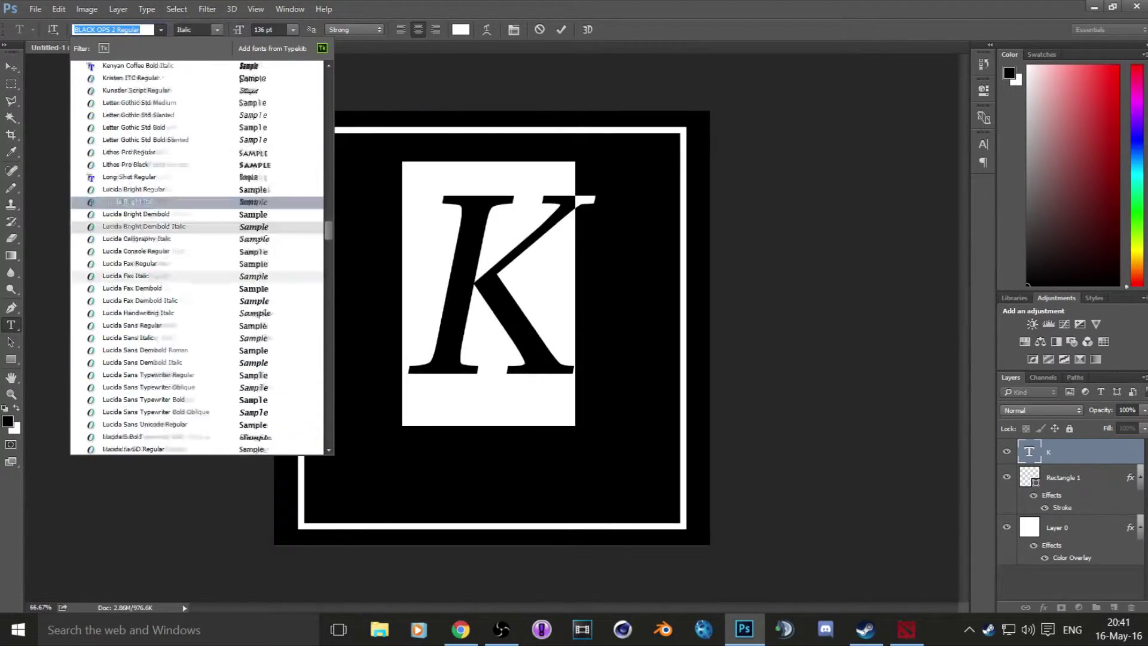
key("Down")
key("Down")
key("Down")
key("Down")
key("Down")
key("Down")
key("Down")
key("Down")
key("Down")
key("Down")
key("Down")
key("Down")
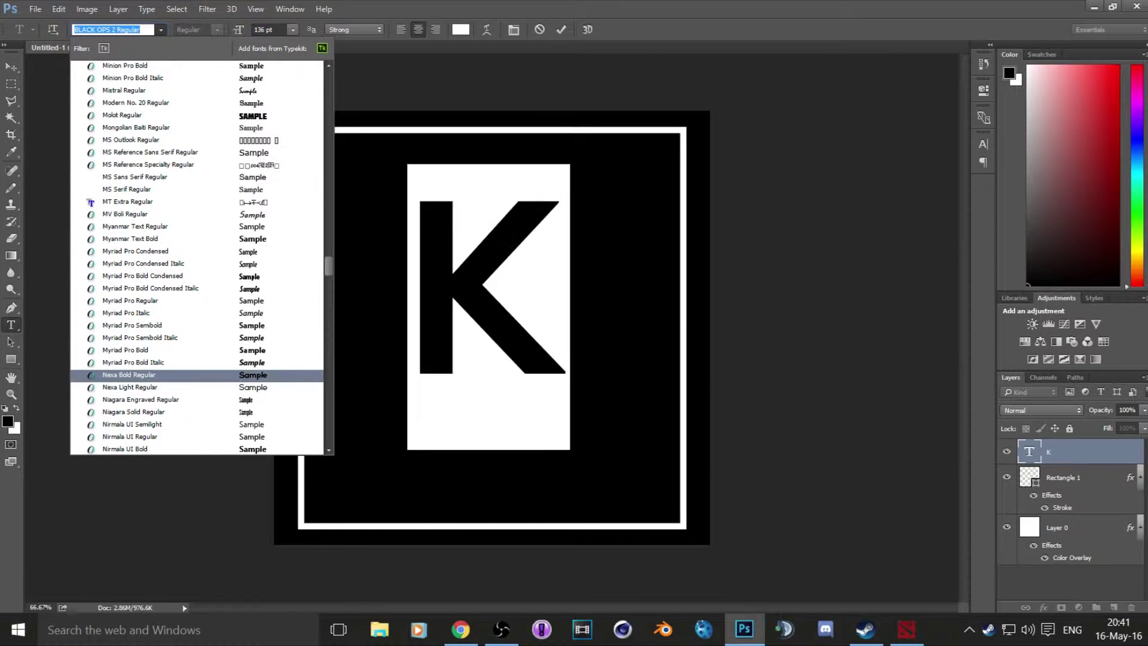
key("Up")
key("Down")
key("Down")
key("Up")
key("Down")
key("Up")
key("Down")
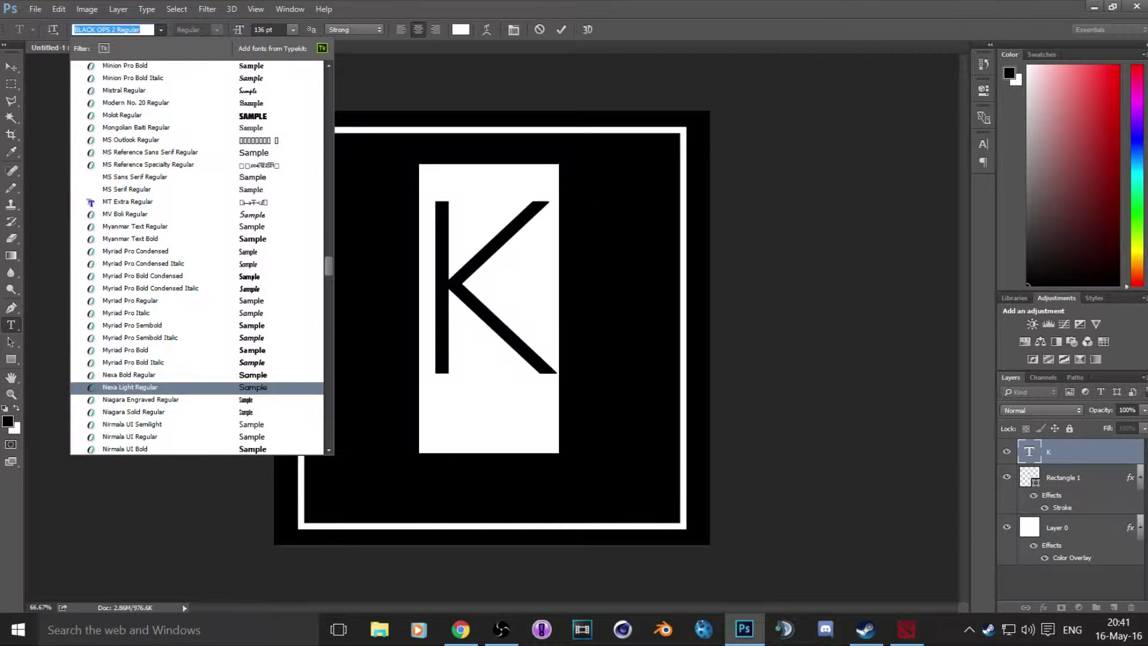
- Apply Nexa Light to the K, then duplicate it into an L placed beside it
key("Return")
left_click_drag(461, 251, 387, 204)
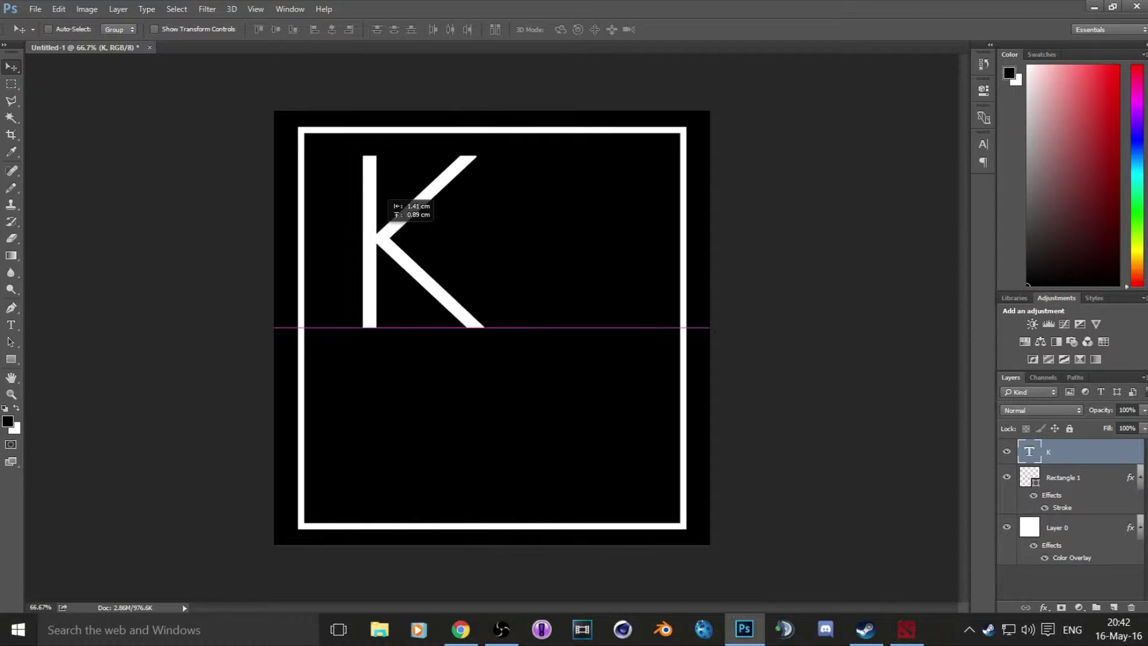
key("ctrl+j")
double_click(1029, 451)
type("L")
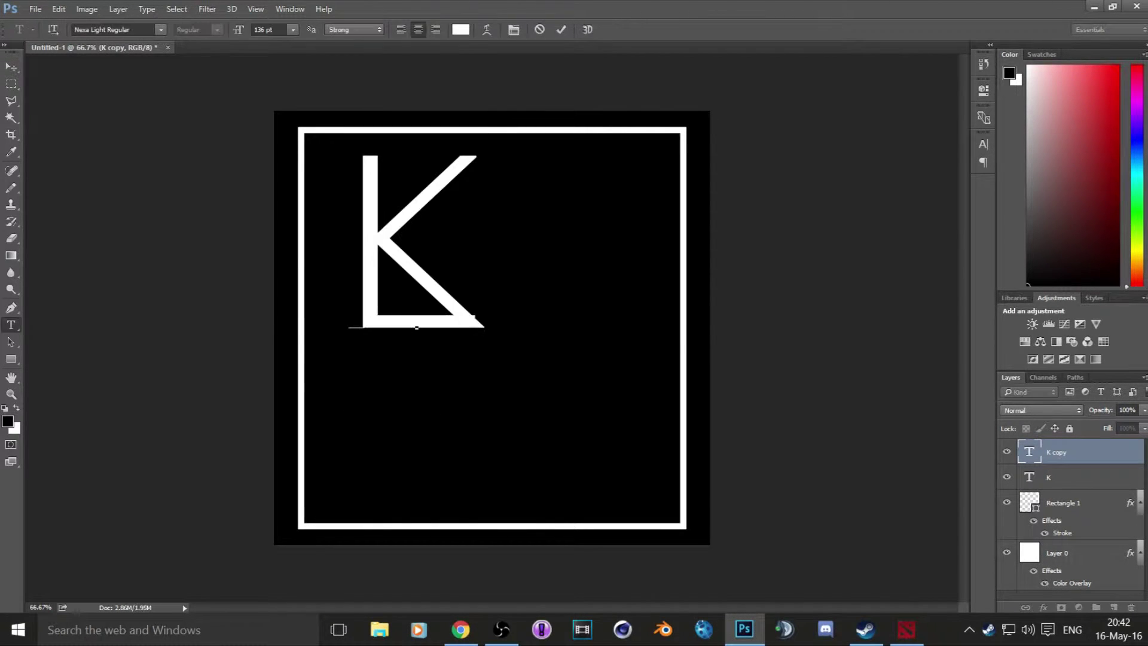
key("ctrl+Return")
mouse_move(386, 248)
left_mouse_down()
mouse_move(499, 246)
mouse_move(420, 441)
left_mouse_up()
- Duplicate the L and K, moving the K copy to the lower right
key("ctrl+j")
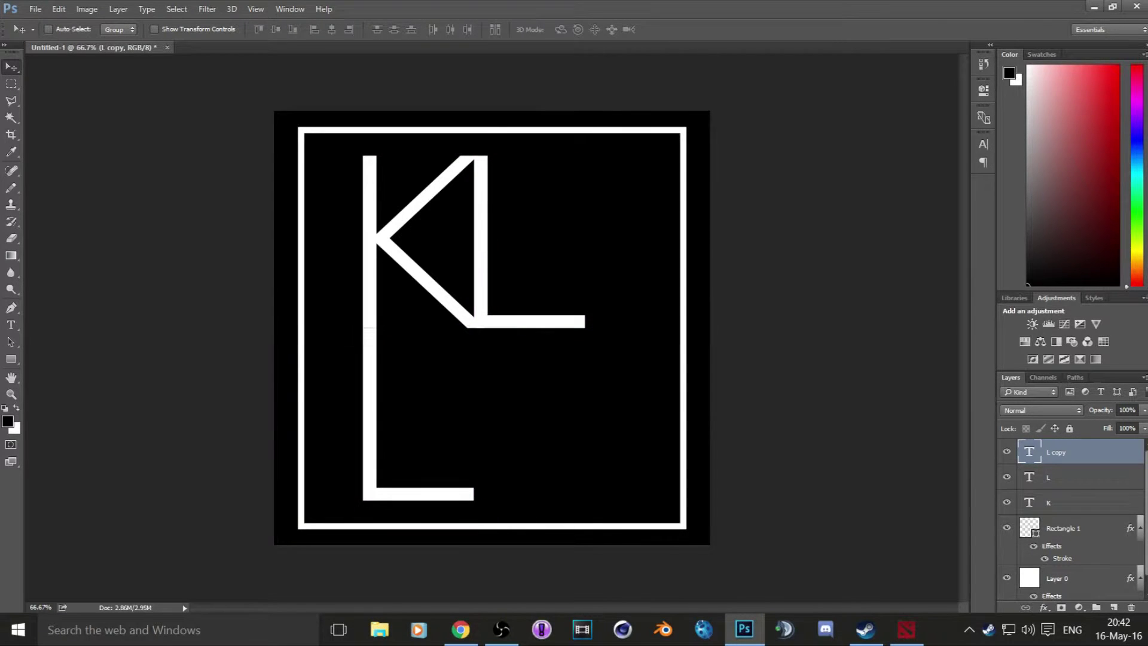
key("ctrl+j")
left_click_drag(383, 198, 494, 369)
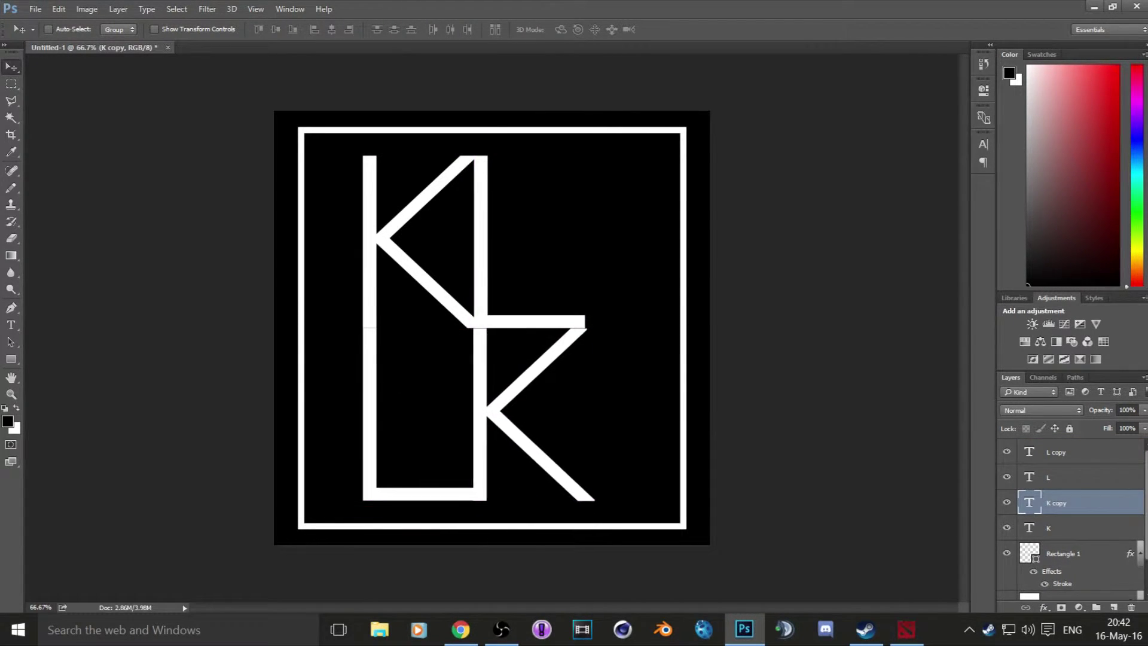
key("Right")
key("Right")
key("Right")
key("Left")
key("Left")
key("Left")
key("Left")
key("Left")
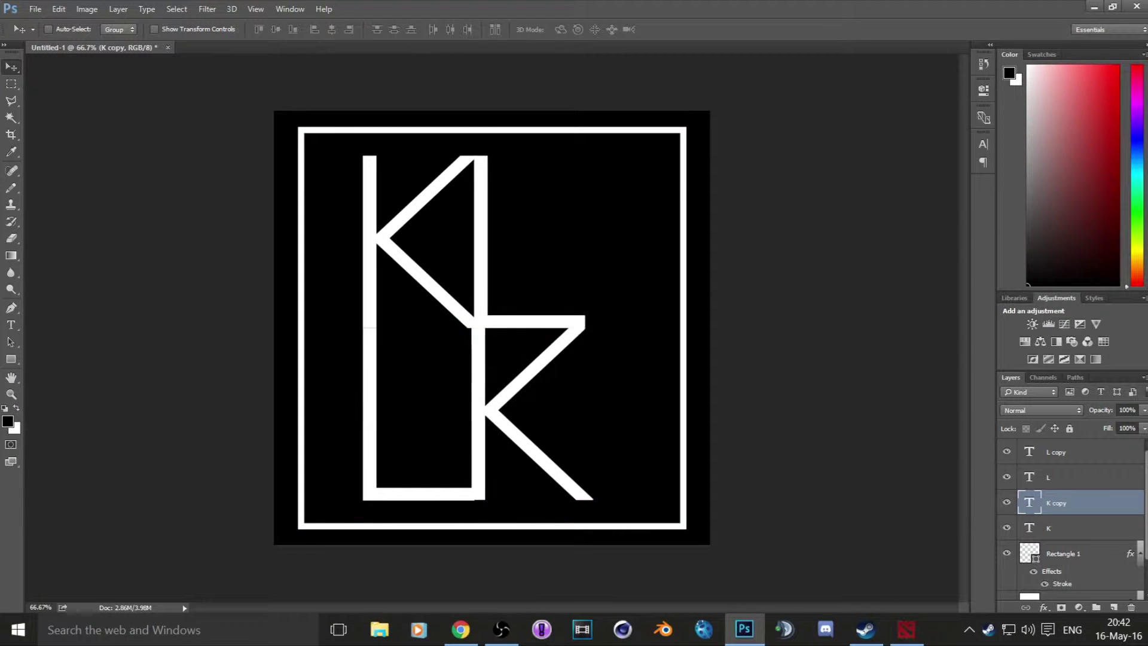
left_click_drag(515, 383, 577, 398)
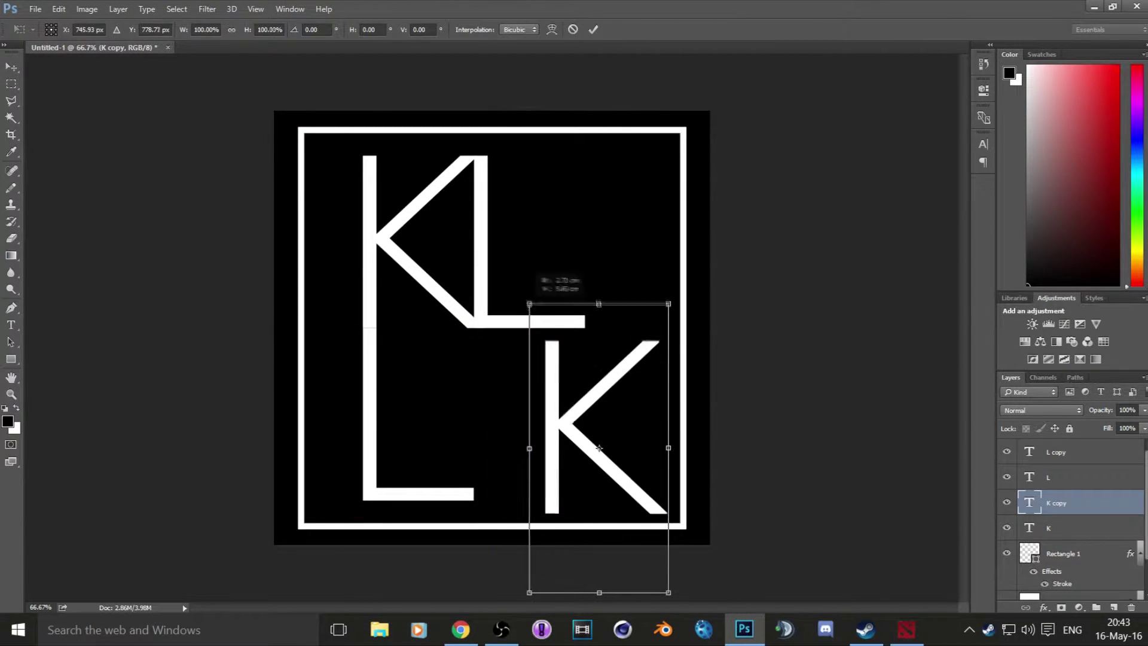
left_click(1070, 452)
- Move the upper L onto the lower K and widen it slightly
left_click(1070, 477)
left_click_drag(481, 239, 547, 245)
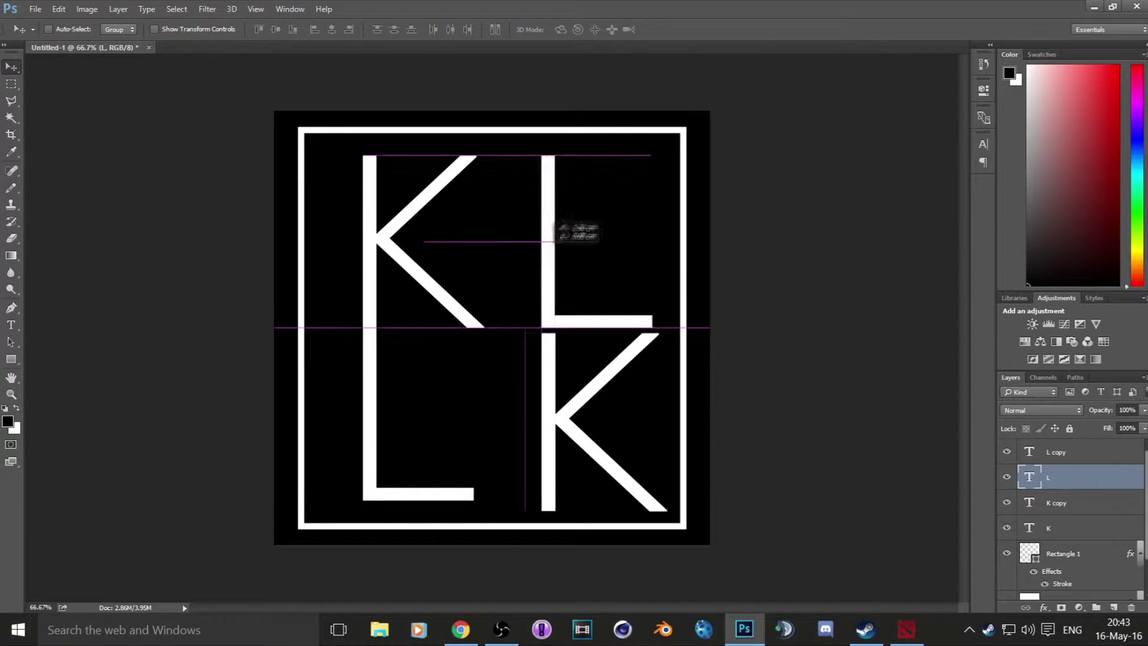
key("ctrl+t")
left_click_drag(662, 267, 668, 268)
key("Return")
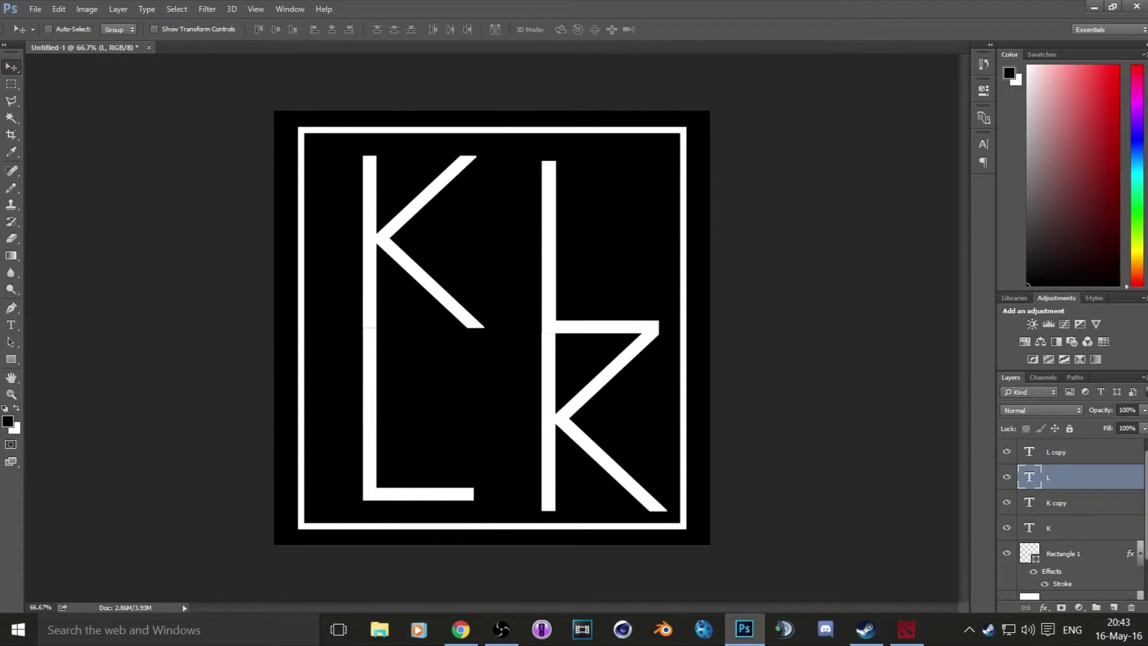
- Slide the lower L right against the K stem
key("alt+bracketright")
left_click_drag(418, 412, 485, 422)
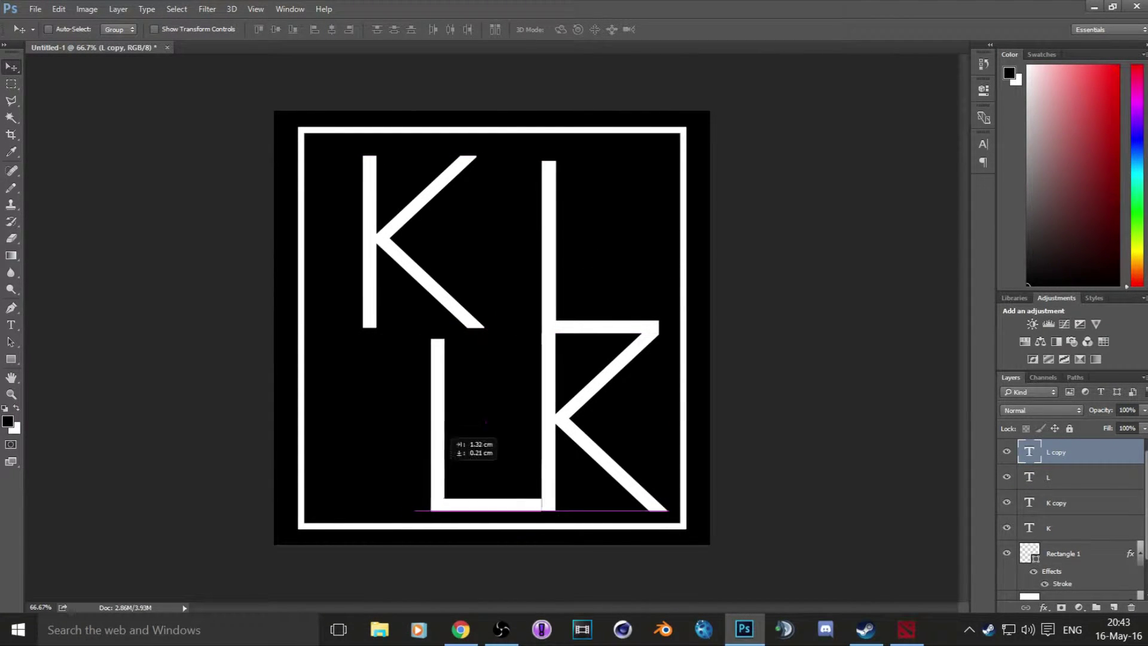
key("shift+Up")
key("shift+Up")
key("shift+Up")
key("ctrl+plus")
key("ctrl+plus")
- Nudge the lower L into alignment with the K
scroll(490, 328, "down", 5)
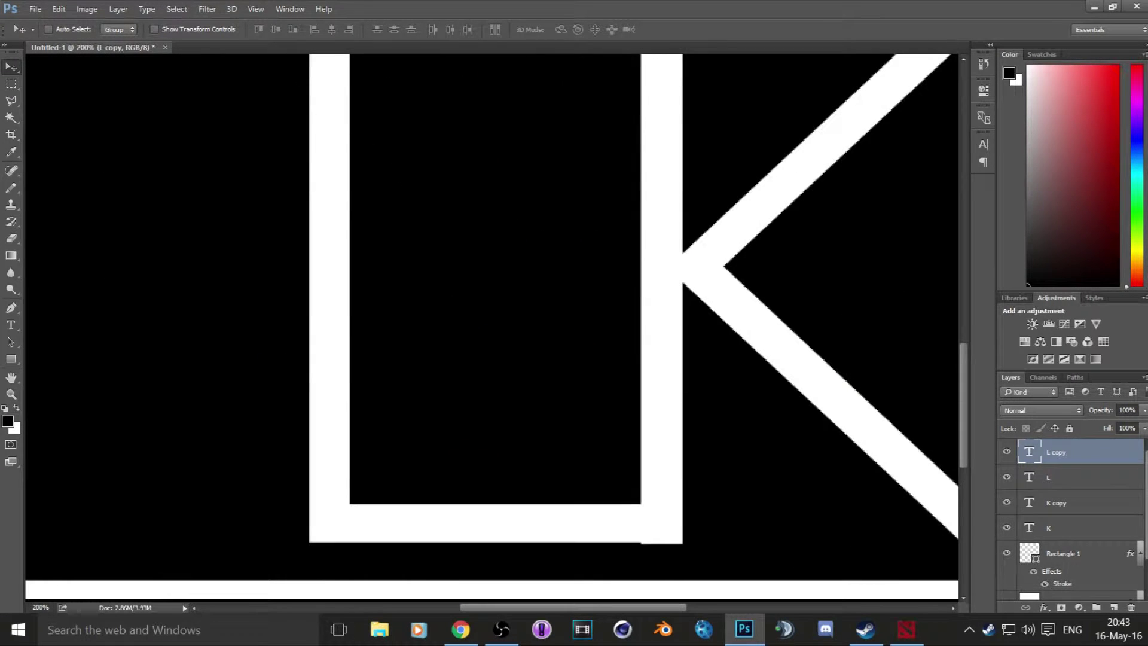
key("Down")
key("Down")
key("Down")
scroll(490, 326, "up", 1)
key("shift+Right")
key("shift+Right")
key("shift+Right")
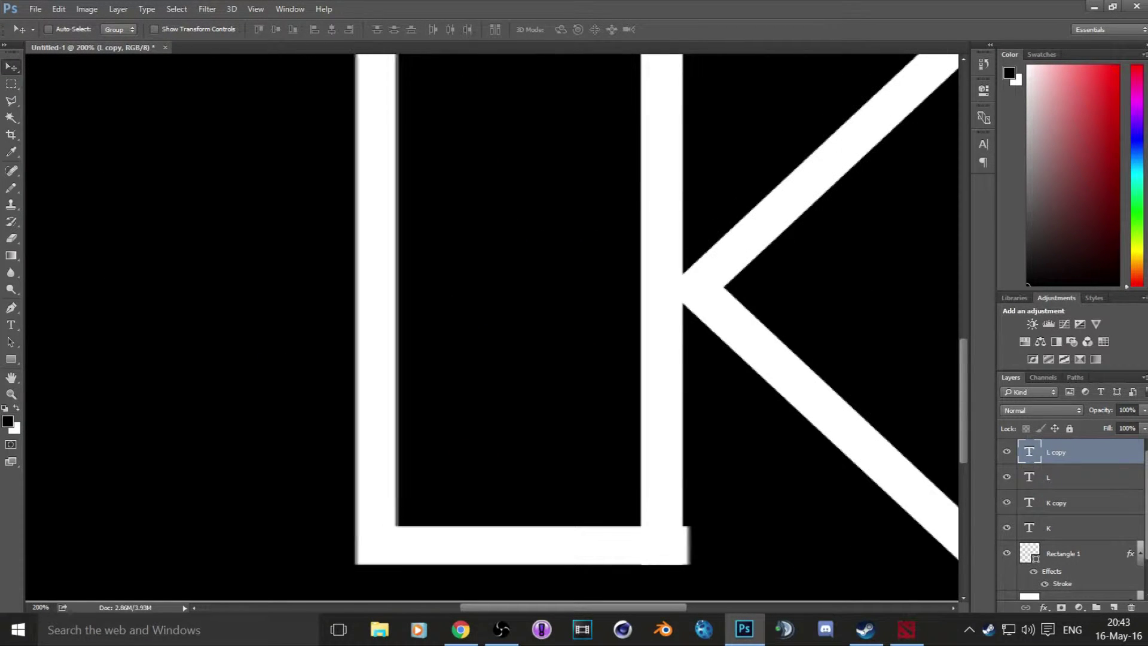
key("Down")
key("Left")
key("Left")
key("shift+Left")
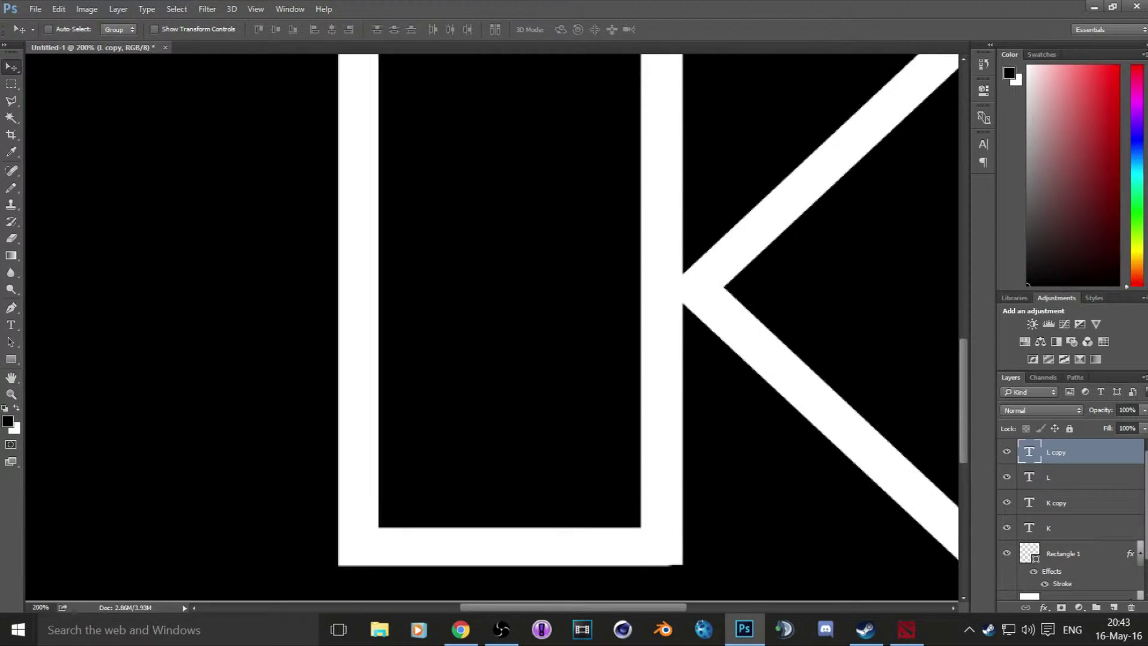
key("Right")
key("Right")
key("Right")
scroll(490, 328, "up", 3)
scroll(490, 329, "up", 4)
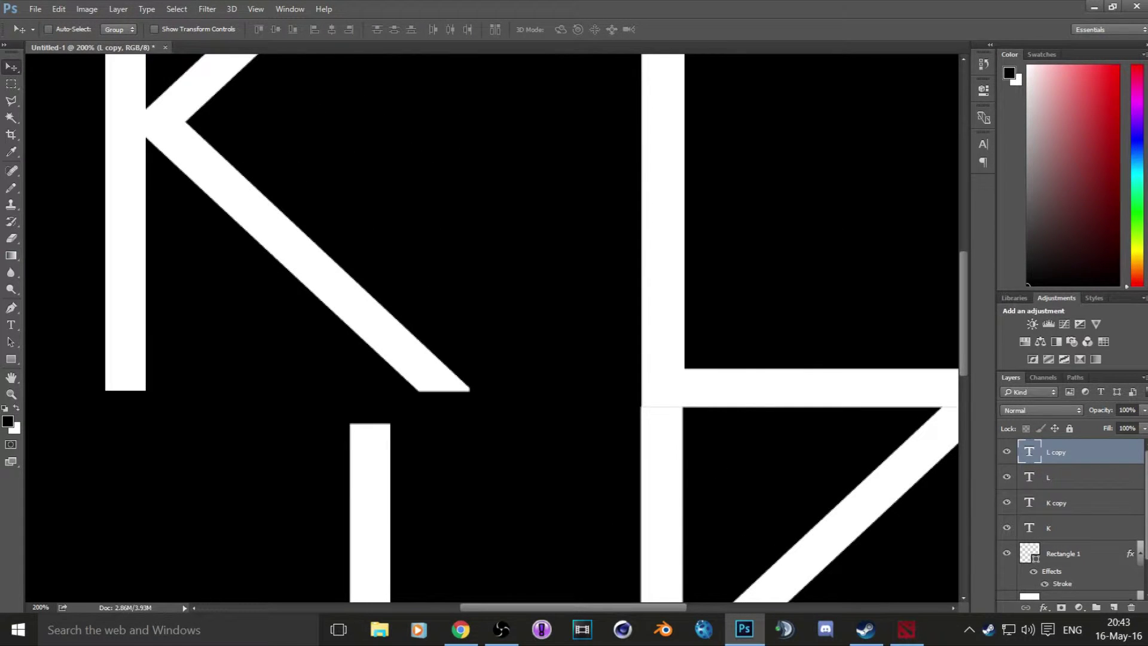
- Move the first K beside the L and stretch its height to match
key("alt+bracketleft")
scroll(491, 329, "right", 5)
key("ctrl+t")
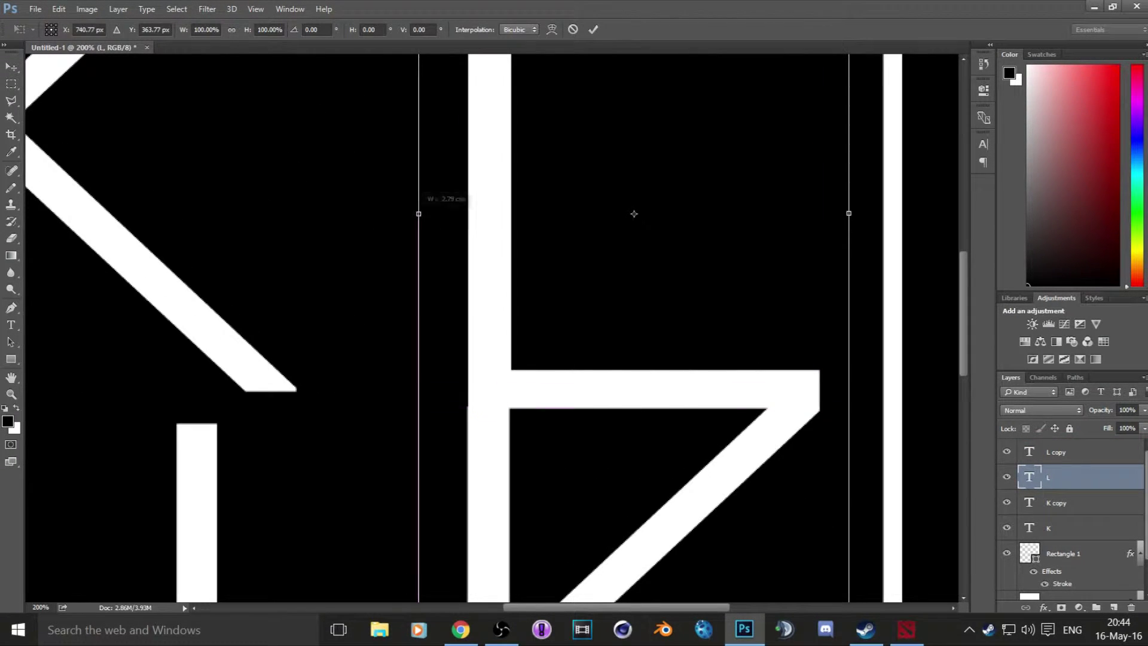
key("Return")
key("alt+bracketleft")
key("alt+bracketleft")
scroll(490, 328, "left", 7)
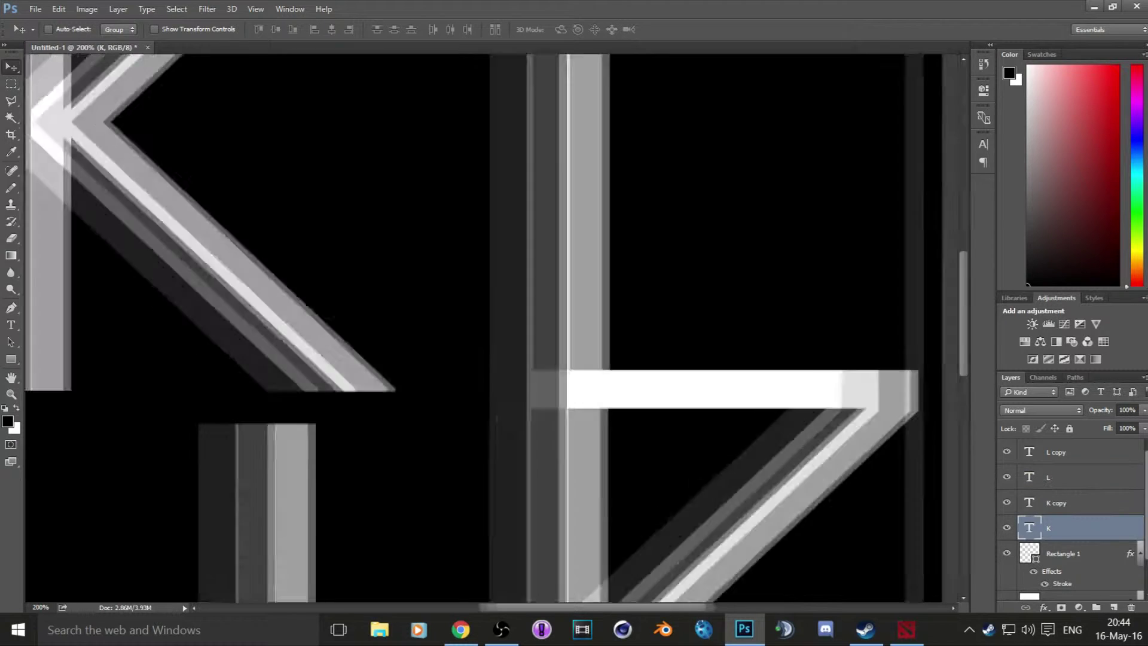
left_click_drag(210, 239, 455, 239)
scroll(491, 328, "up", 4)
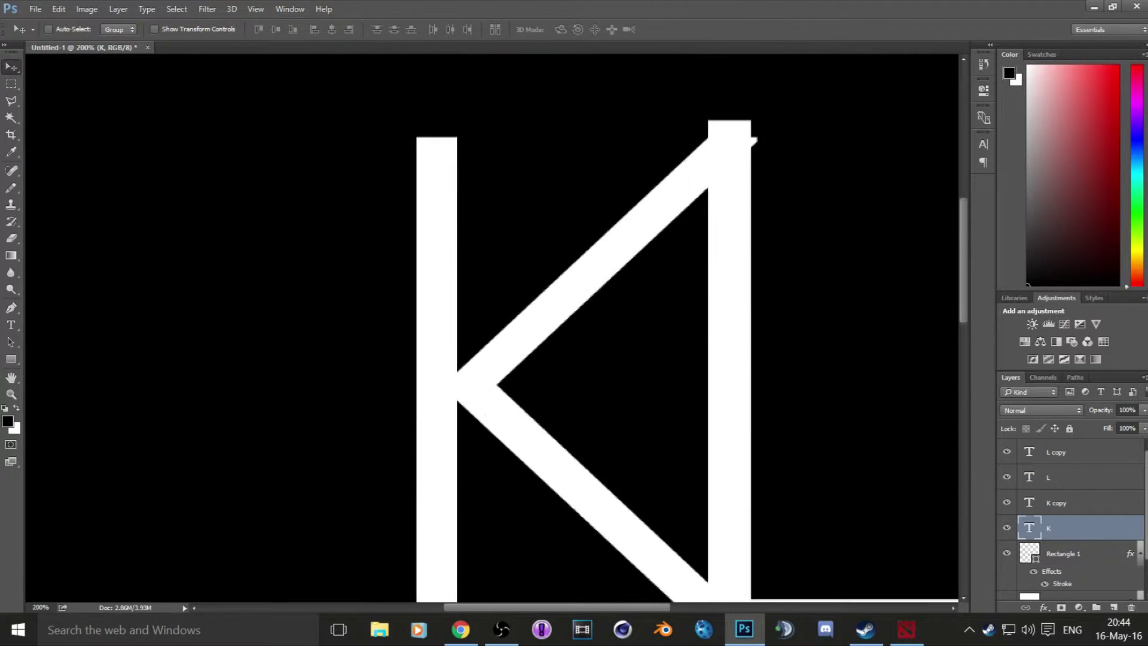
key("ctrl+t")
scroll(490, 329, "up", 1)
left_click_drag(577, 107, 577, 101)
key("Return")
- Stretch the lower L slightly, then enlarge and shift all four letters together
key("ctrl+minus")
key("ctrl+minus")
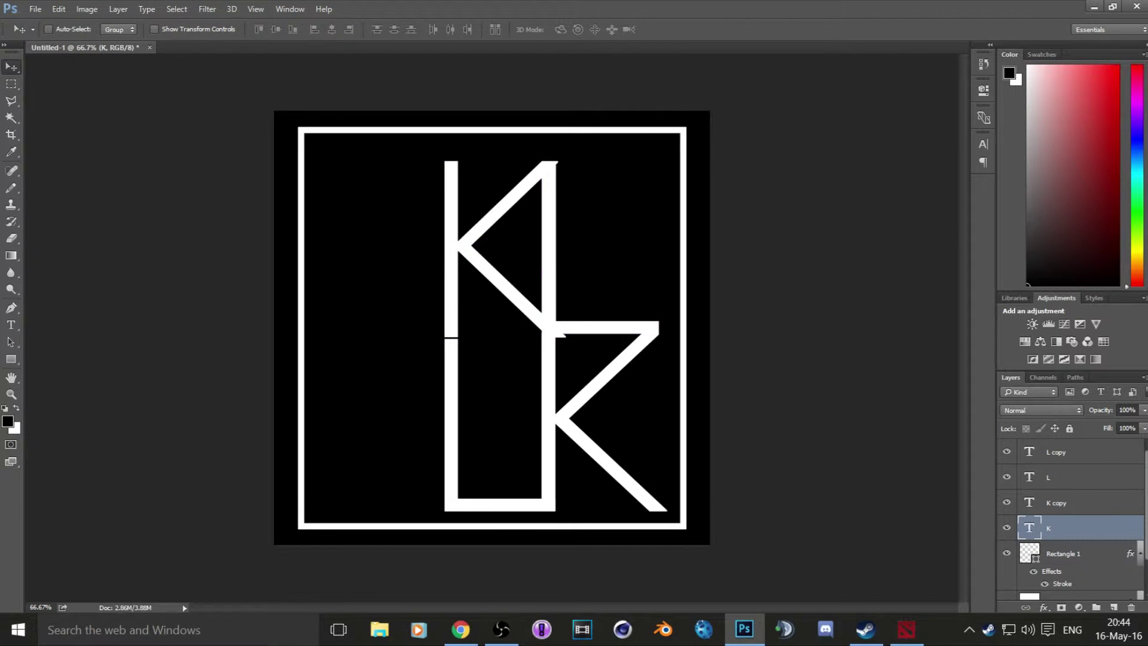
key("alt+period")
key("ctrl+t")
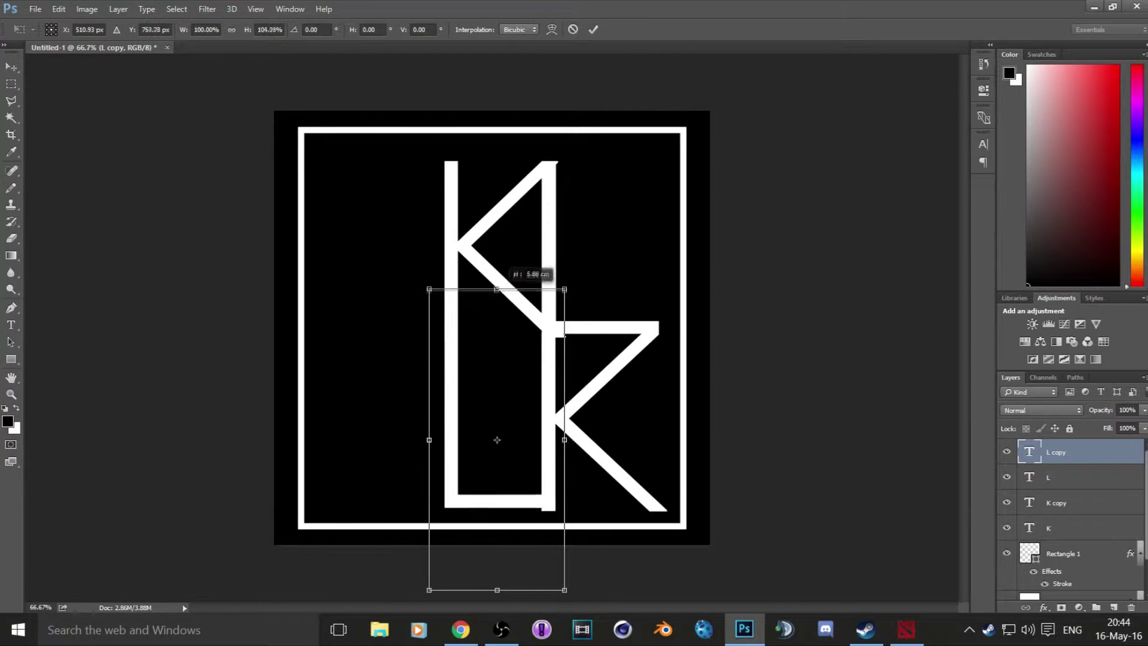
left_click_drag(496, 289, 497, 287)
left_click(593, 30)
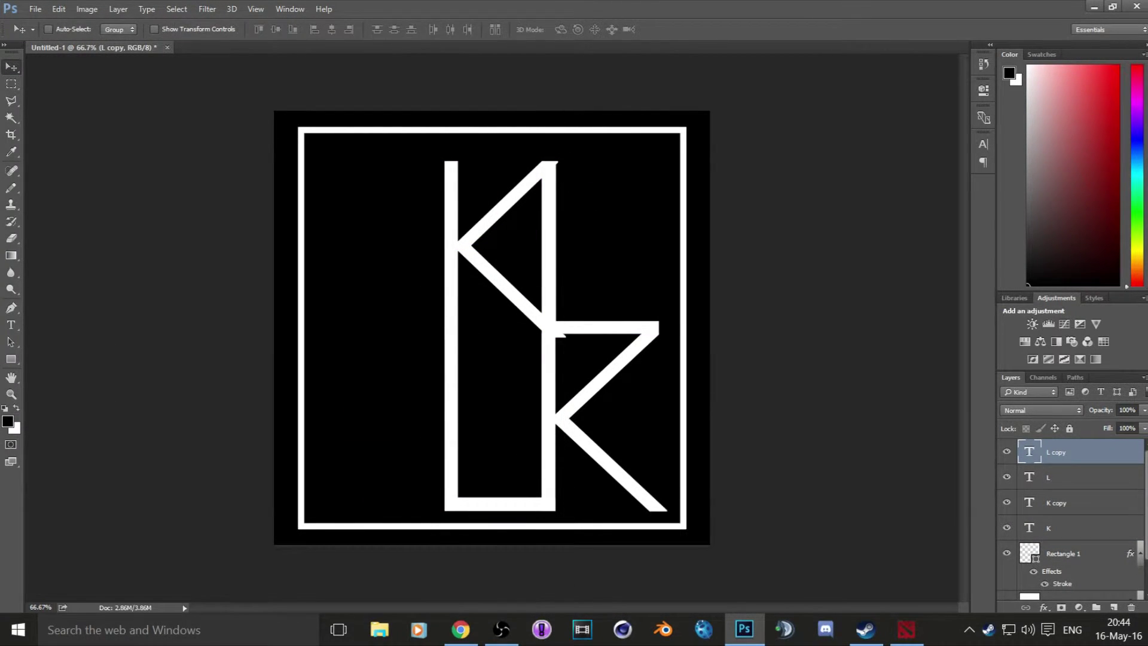
left_click(1064, 527, "shift")
key("ctrl+t")
left_click_drag(574, 263, 508, 251)
- Rasterize the K and L type layers into pixel layers
left_click(593, 29)
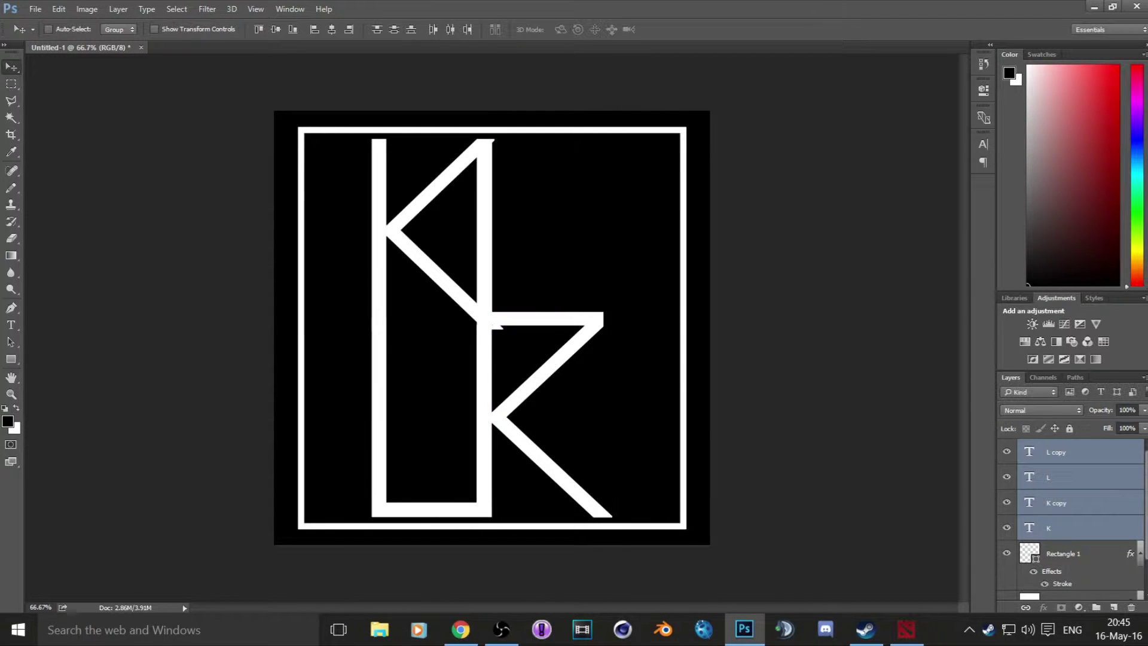
left_click(1064, 502)
right_click(1064, 502)
left_click(777, 390)
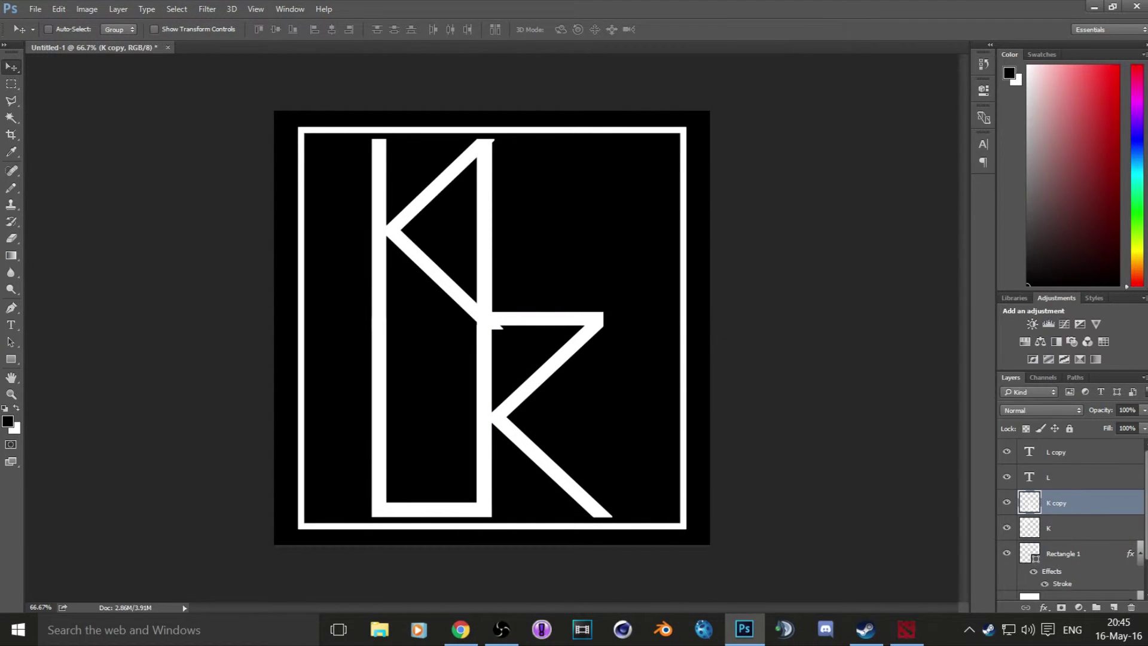
right_click(1064, 477)
left_click(777, 390)
right_click(1064, 452)
left_click(777, 390)
- Pick a 3 px Brush and zoom in to inspect the K and L junctions
right_click(11, 187)
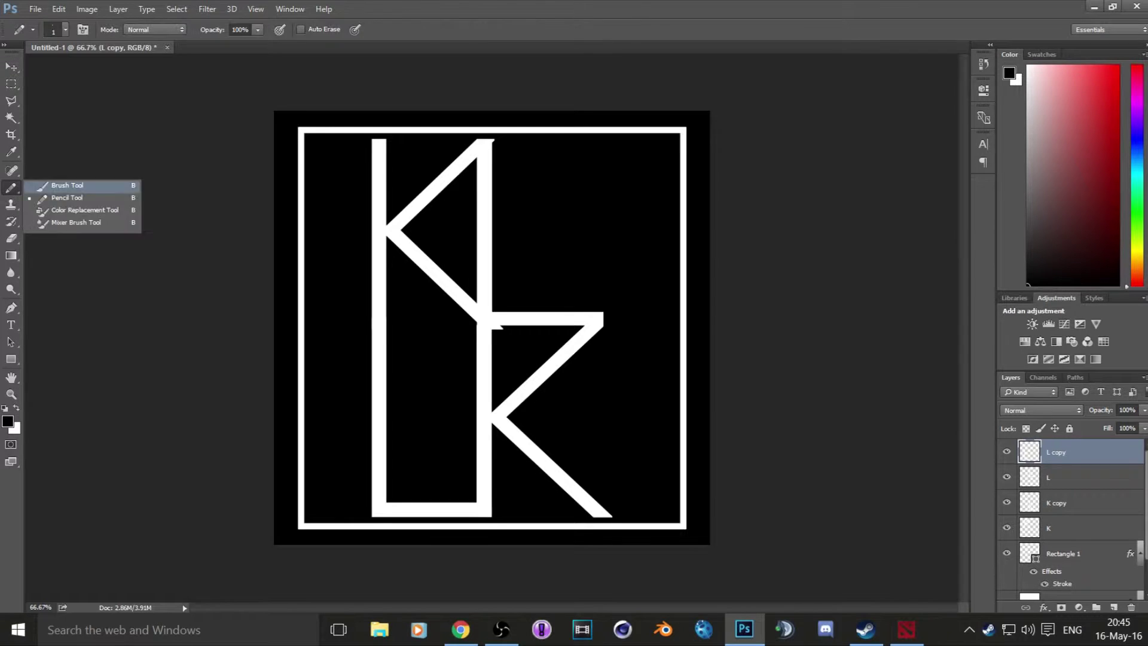
left_click(60, 187)
left_click(65, 29)
key("Return")
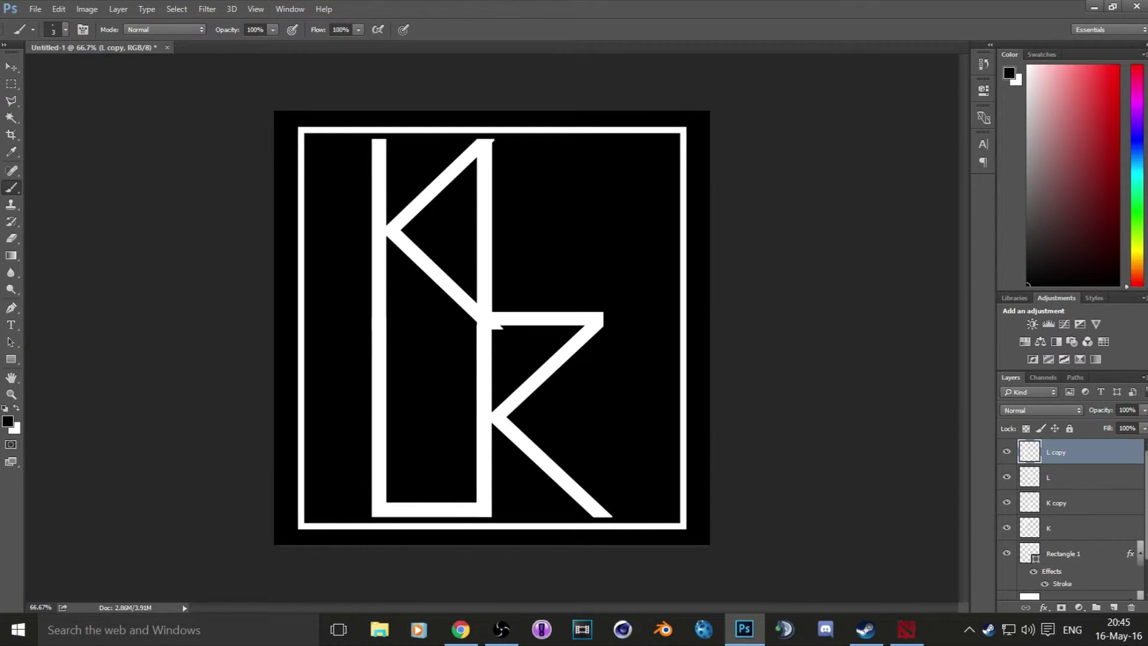
key("alt+bracketleft")
key("alt+bracketleft")
key("alt+bracketleft")
key("ctrl+plus")
key("ctrl+plus")
key("ctrl+plus")
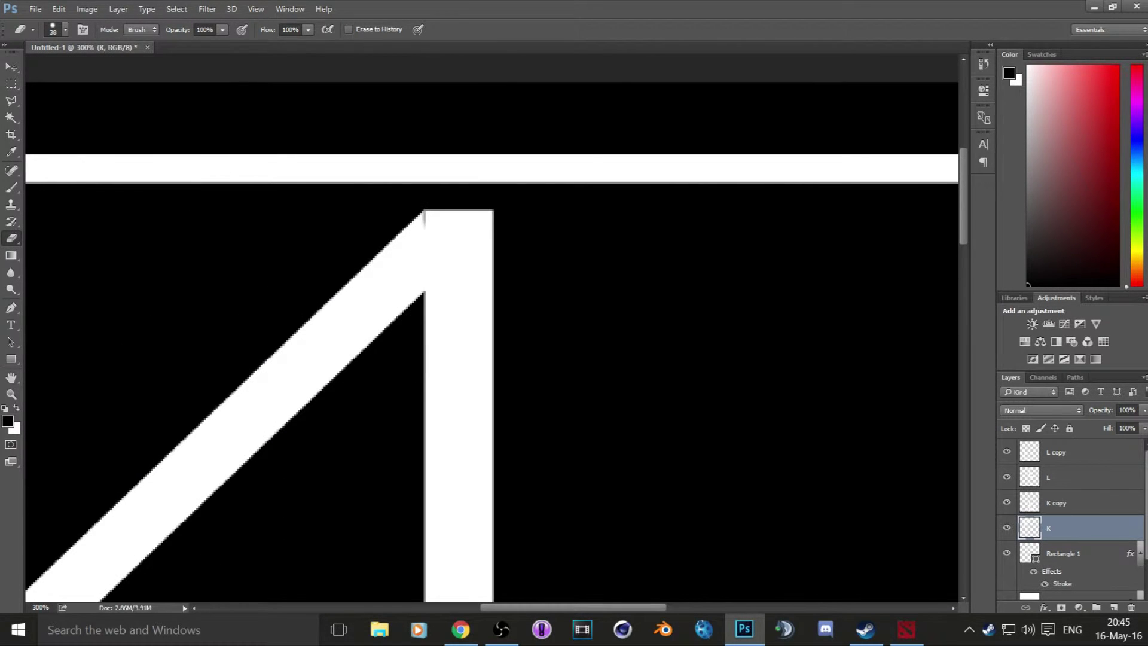
scroll(1070, 515, "down", 1)
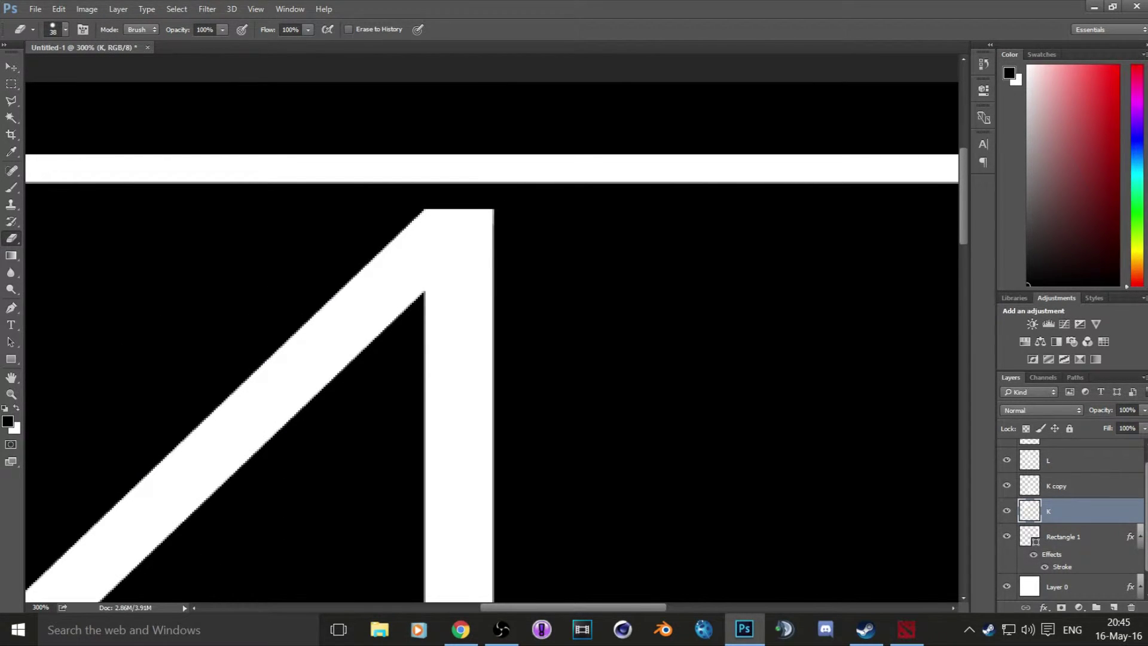
key("ctrl+minus")
key("ctrl+minus")
key("ctrl+minus")
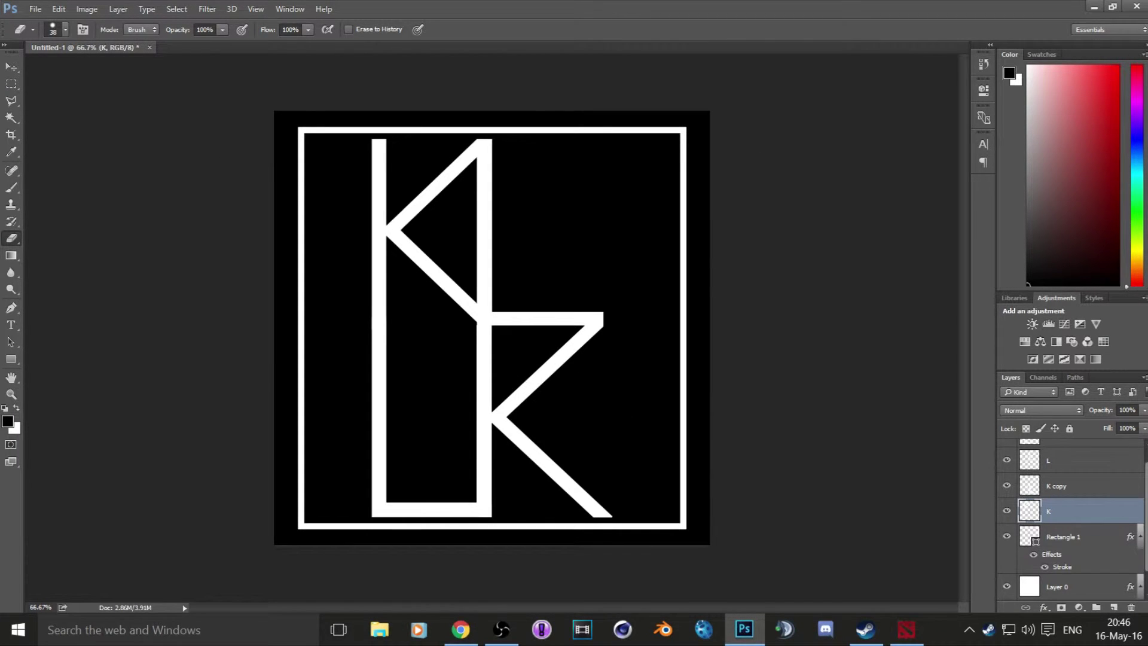
- Draw a short black 5 px line across the L's left bar
right_click(11, 359)
left_click(48, 409)
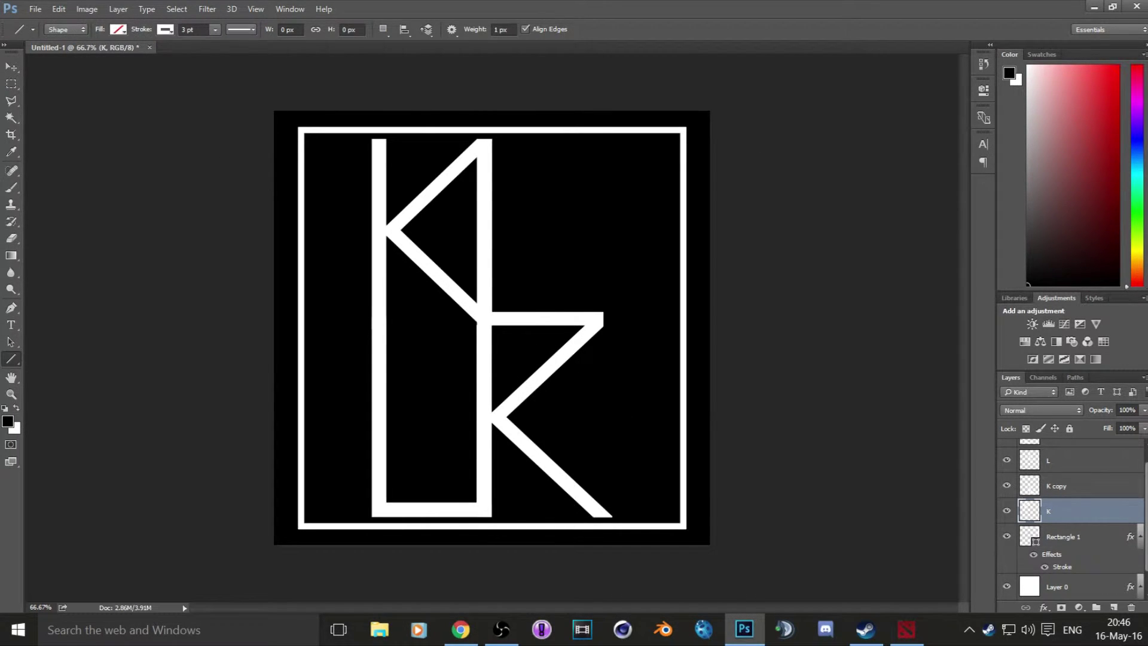
left_click(118, 29)
left_click(165, 29)
key("Escape")
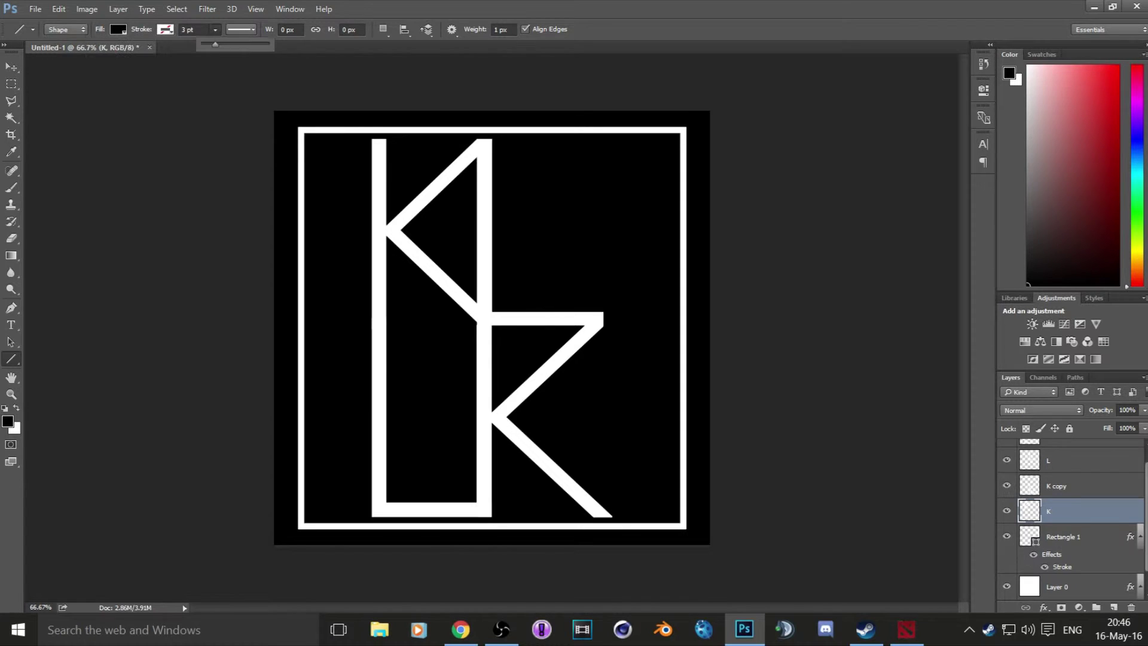
type("5")
key("Return")
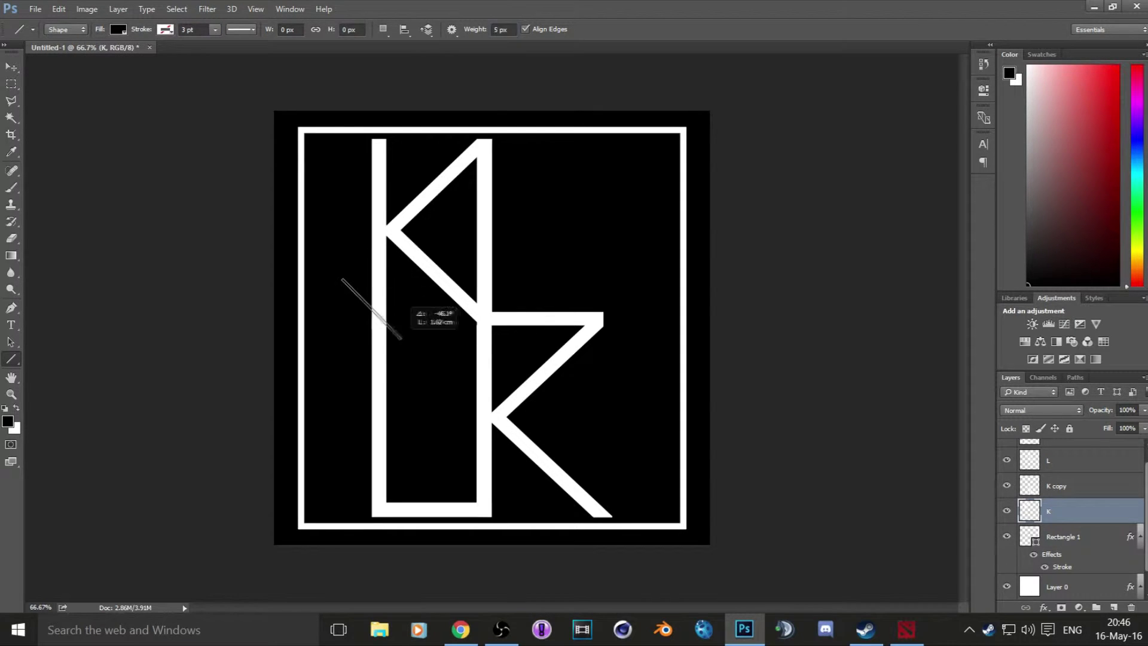
left_click_drag(347, 283, 392, 325)
- Rasterize the line layer, rename it Line, and enlarge the cut line
key("m")
right_click(1064, 452)
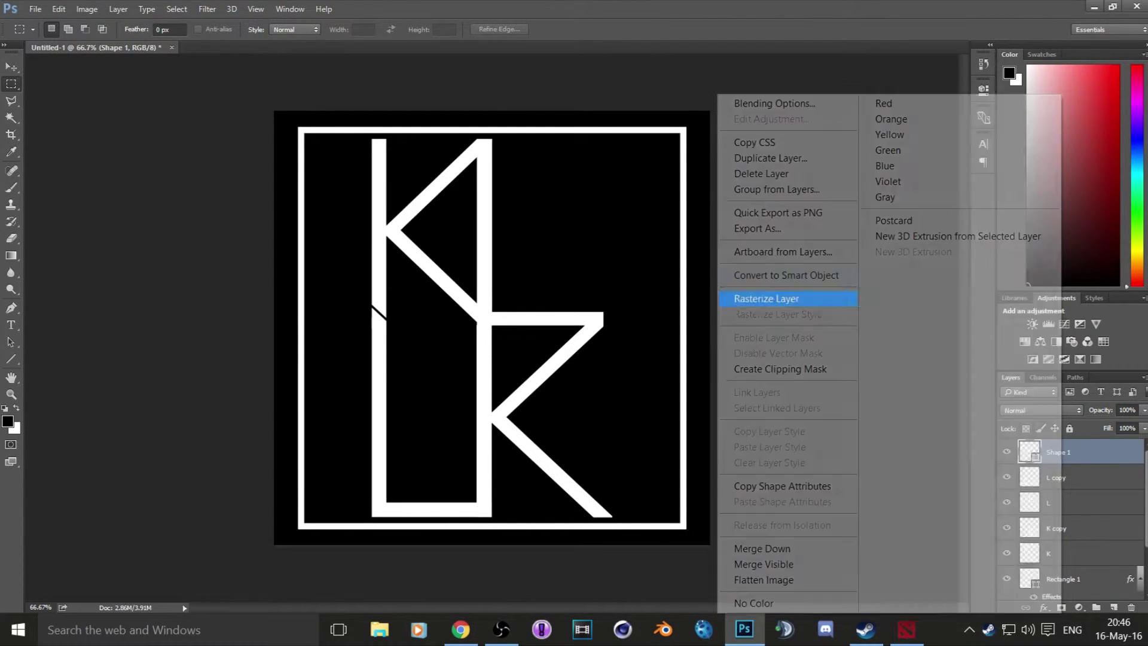
left_click(771, 300)
double_click(1057, 452)
type("Line")
key("ctrl+t")
left_click_drag(410, 346, 441, 368)
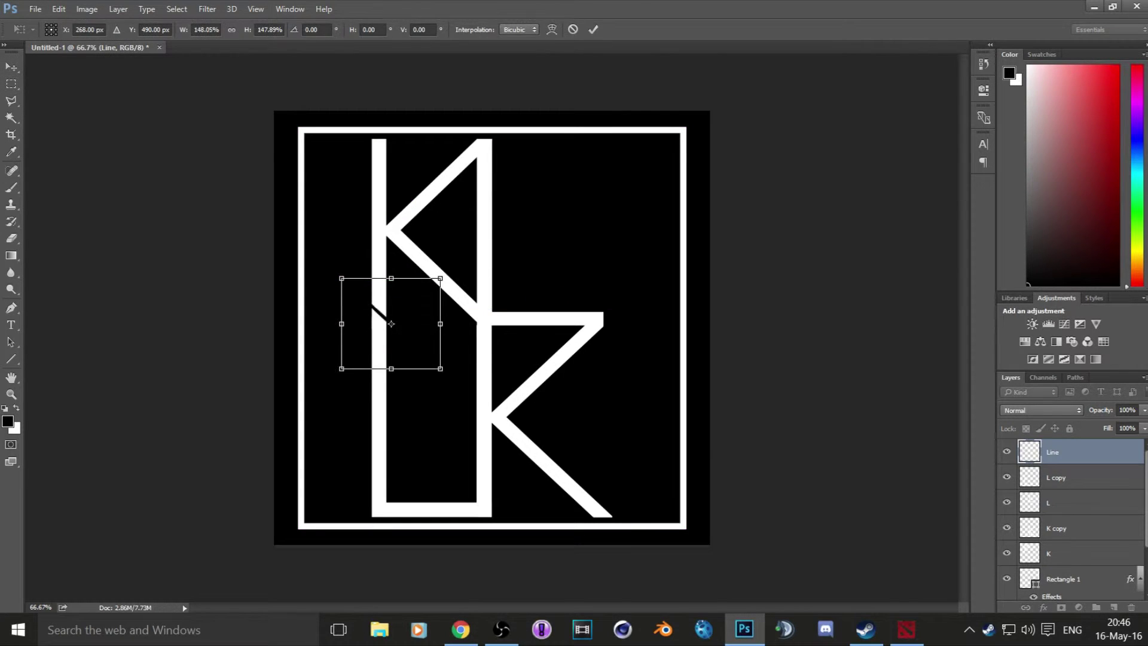
key("Return")
- Add a 20 px centred black Stroke to the Line layer
double_click(1106, 452)
left_click(616, 295)
left_click(799, 330)
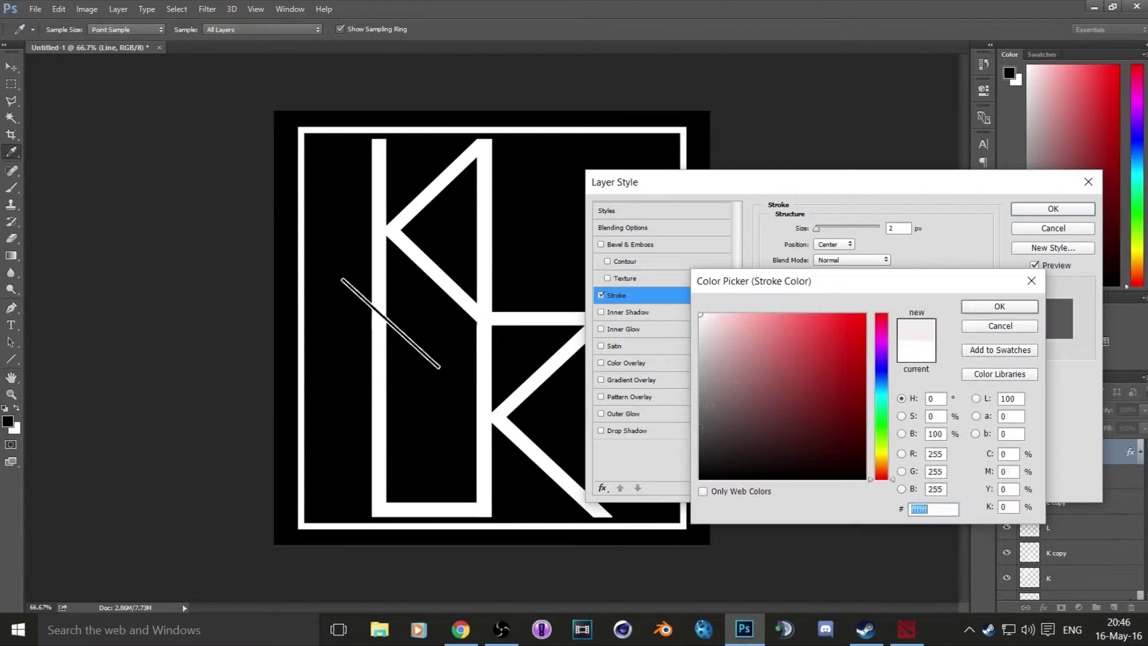
left_click(711, 541)
left_click(1010, 305)
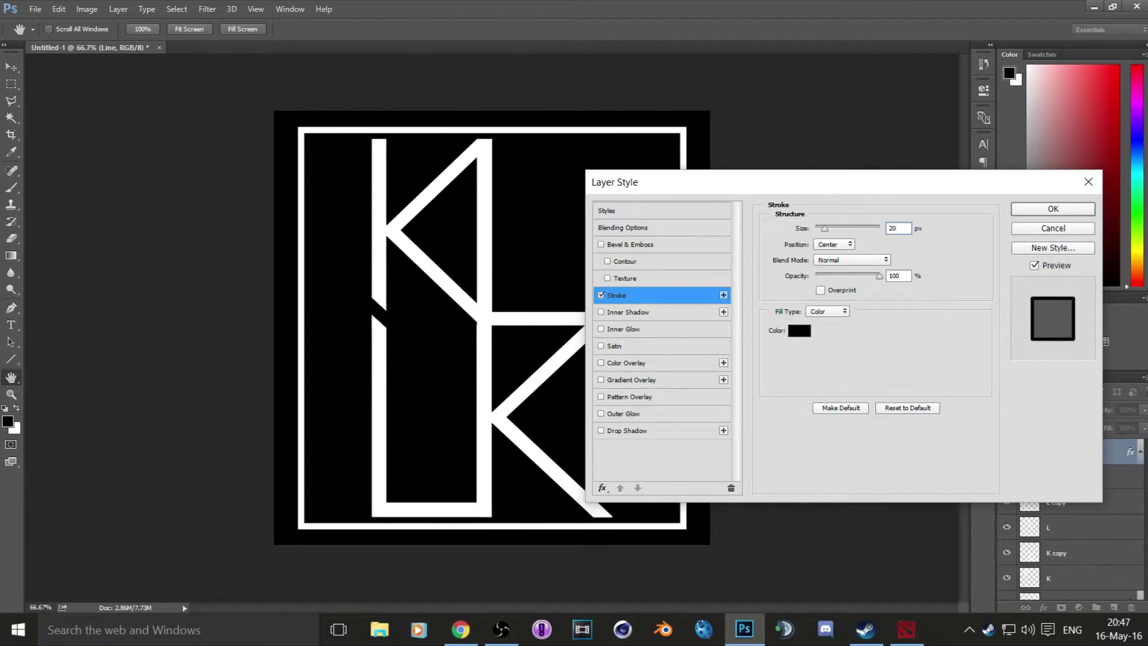
- Apply the Line layer's stroke and move a copy of the cut line to the bottom junction
key("Return")
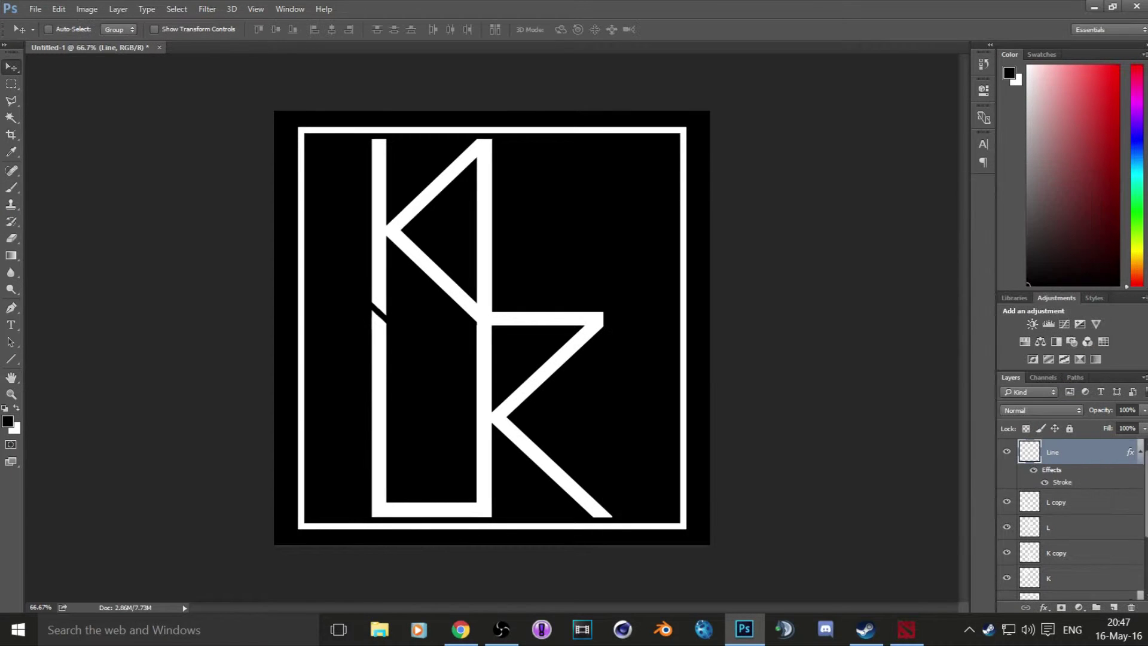
key("ctrl+j")
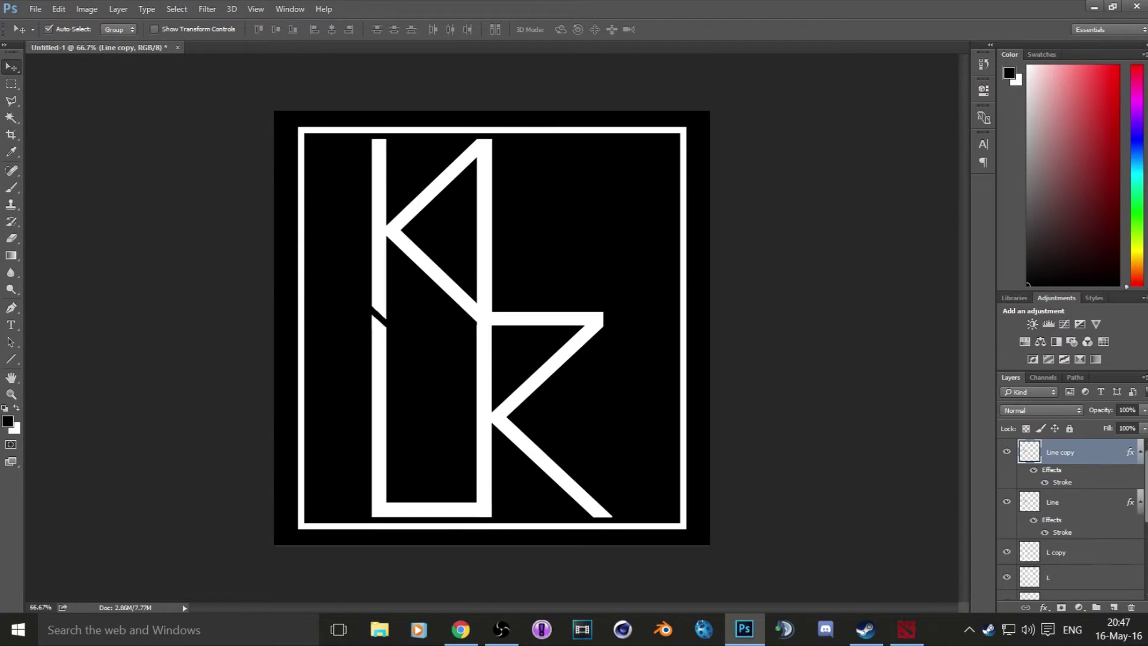
left_click_drag(394, 327, 495, 522)
key("ctrl")
- Add another cut-line copy positioned across the K diagonal
key("ctrl+j")
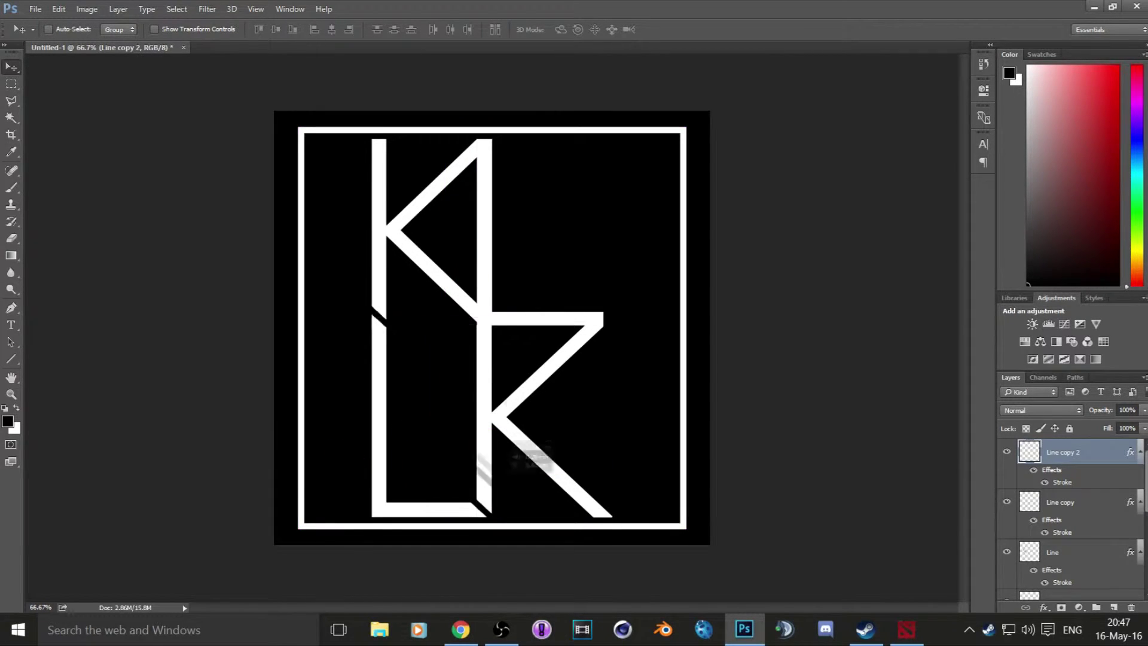
left_click_drag(672, 338, 505, 242)
key("ctrl+t")
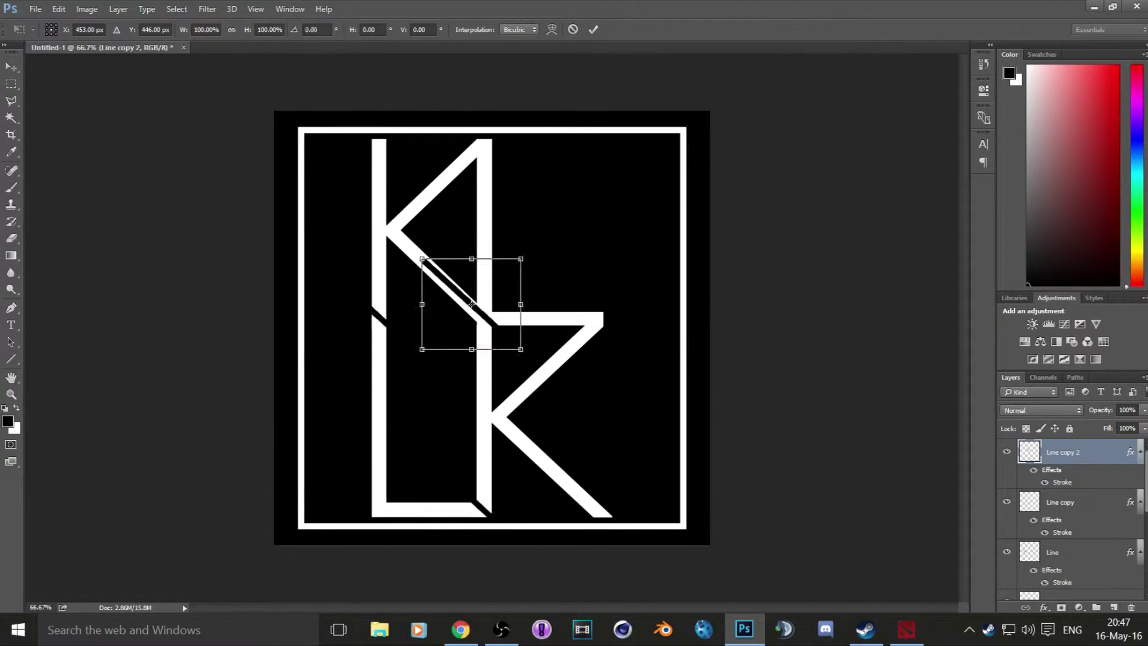
mouse_move(505, 287)
left_mouse_down()
mouse_move(514, 293)
mouse_move(445, 146)
mouse_move(468, 204)
left_mouse_up()
left_click(593, 29)
- Add a third cut-line copy rotated upright beside the K stem, fine-tuning its rotation
key("ctrl+j")
key("ctrl+t")
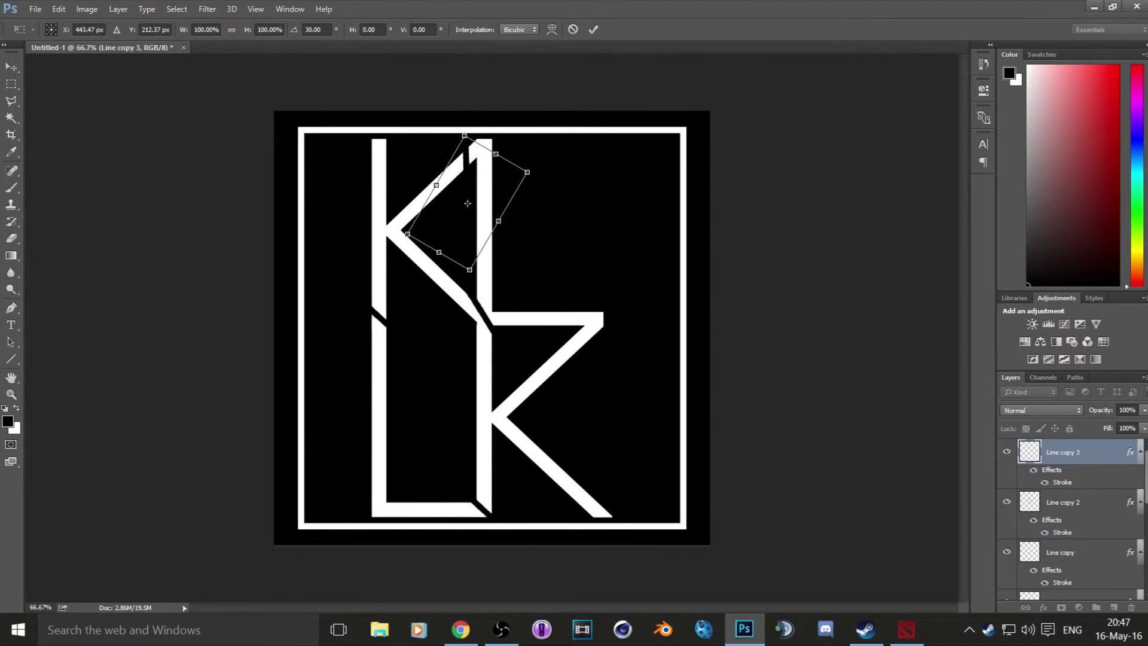
left_click_drag(538, 180, 526, 165)
key("Return")
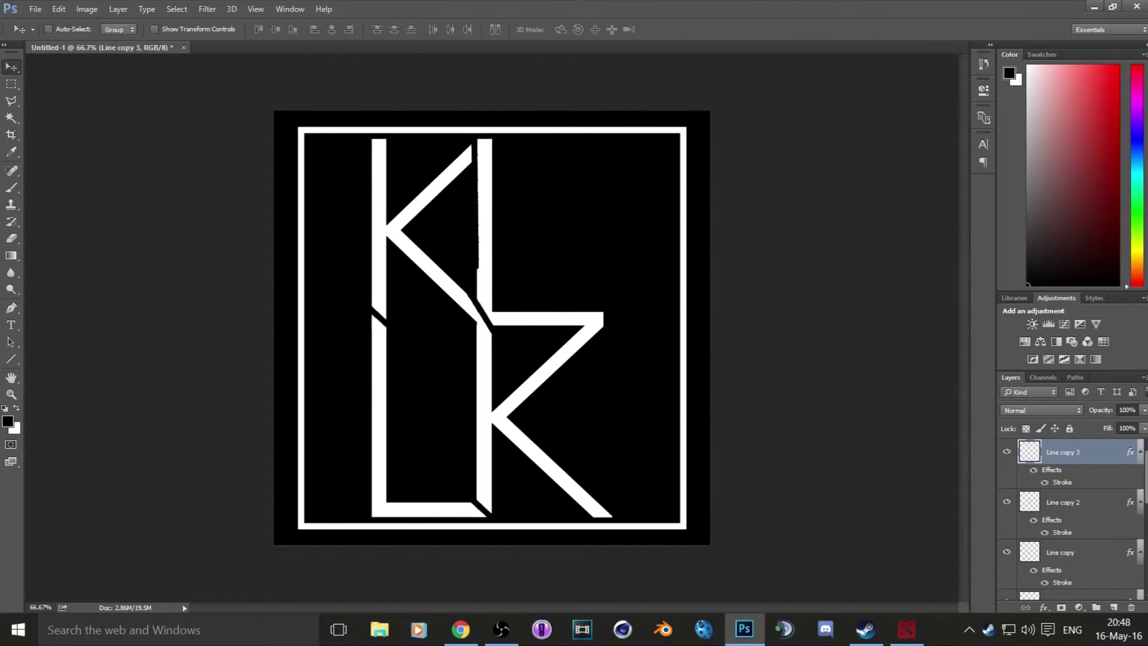
key("ctrl+plus")
key("ctrl+plus")
scroll(490, 329, "up", 3)
key("ctrl+t")
key("Return")
scroll(478, 329, "up", 5)
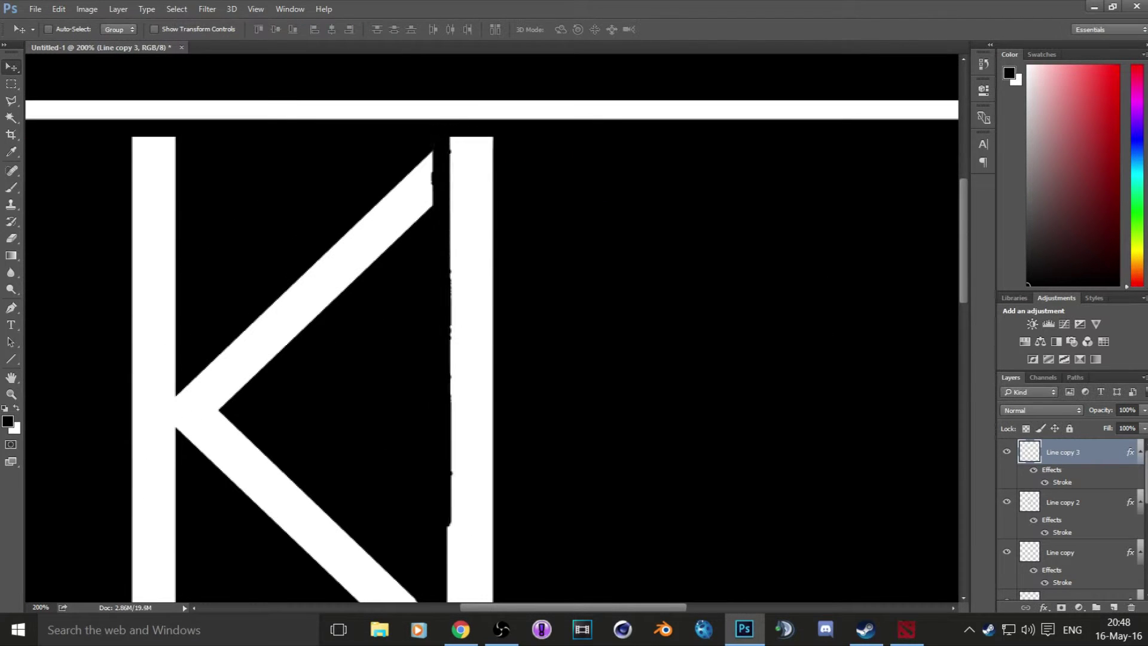
key("ctrl+minus")
key("ctrl+minus")
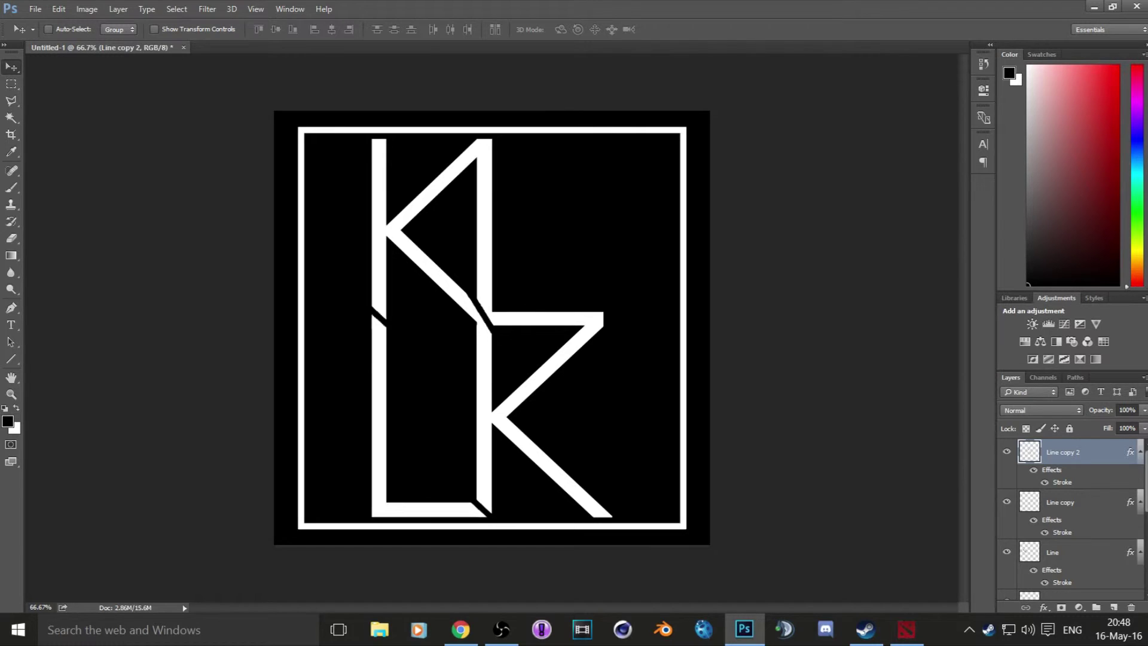
- Rotate a cut line across the K junction
key("ctrl+t")
left_click_drag(514, 418, 547, 335)
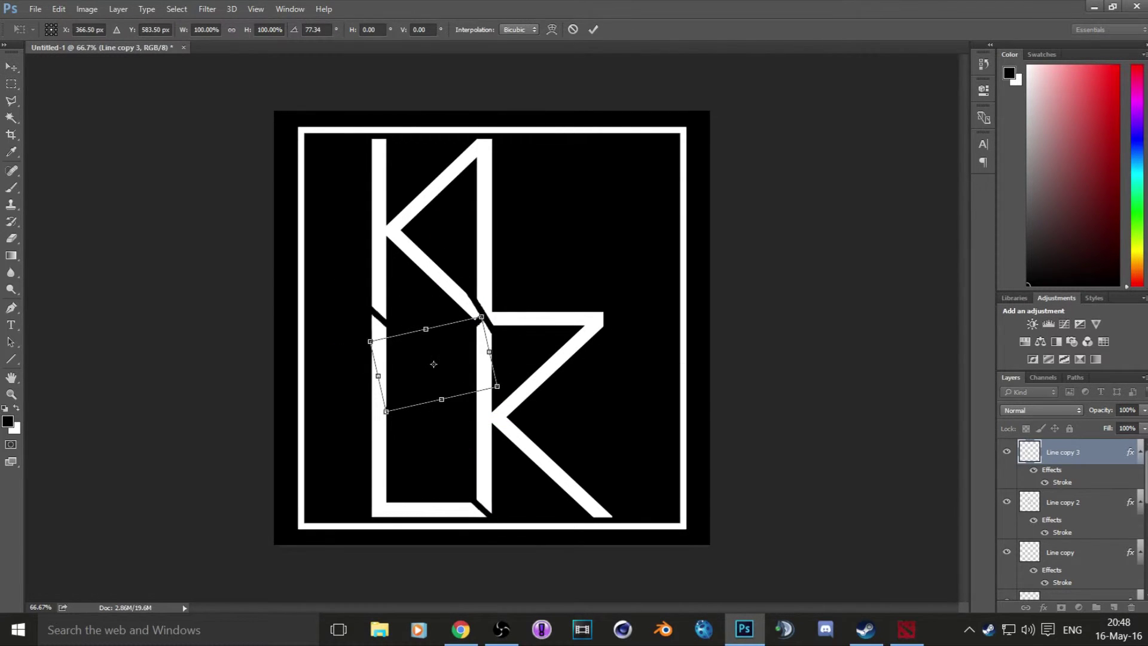
key("Return")
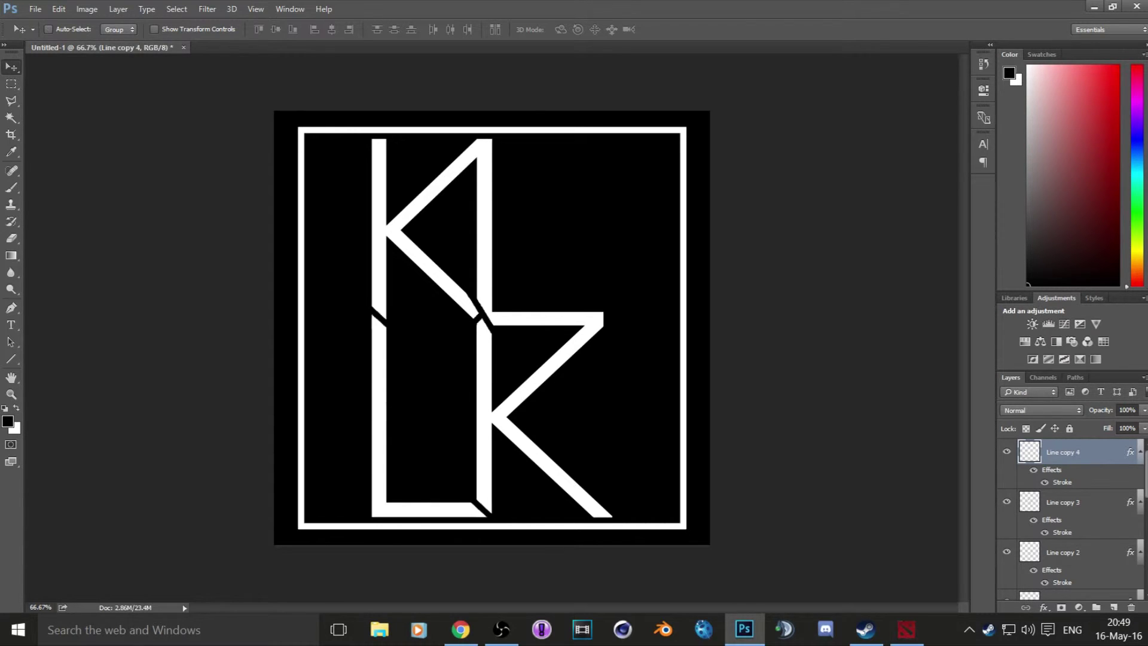
- Draw two black line shapes: a diagonal cut along the bar-diagonal junction and a vertical cut beside the stem
key("ctrl+e")
key("u")
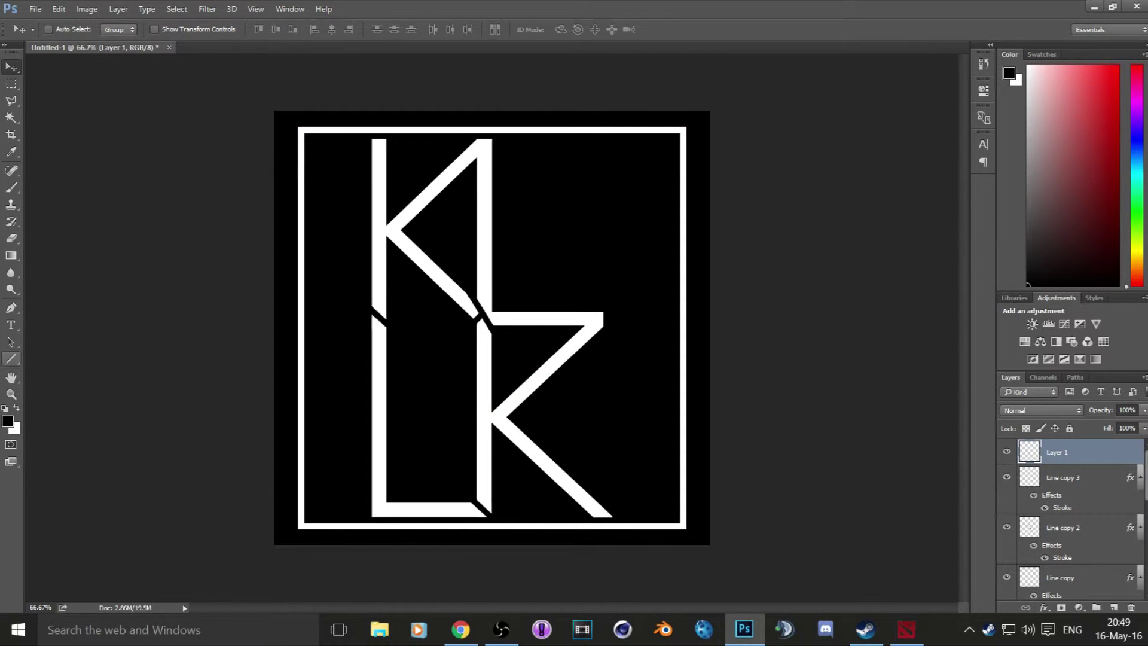
key("ctrl+plus")
key("ctrl+plus")
key("ctrl+plus")
key("ctrl+plus")
key("ctrl+plus")
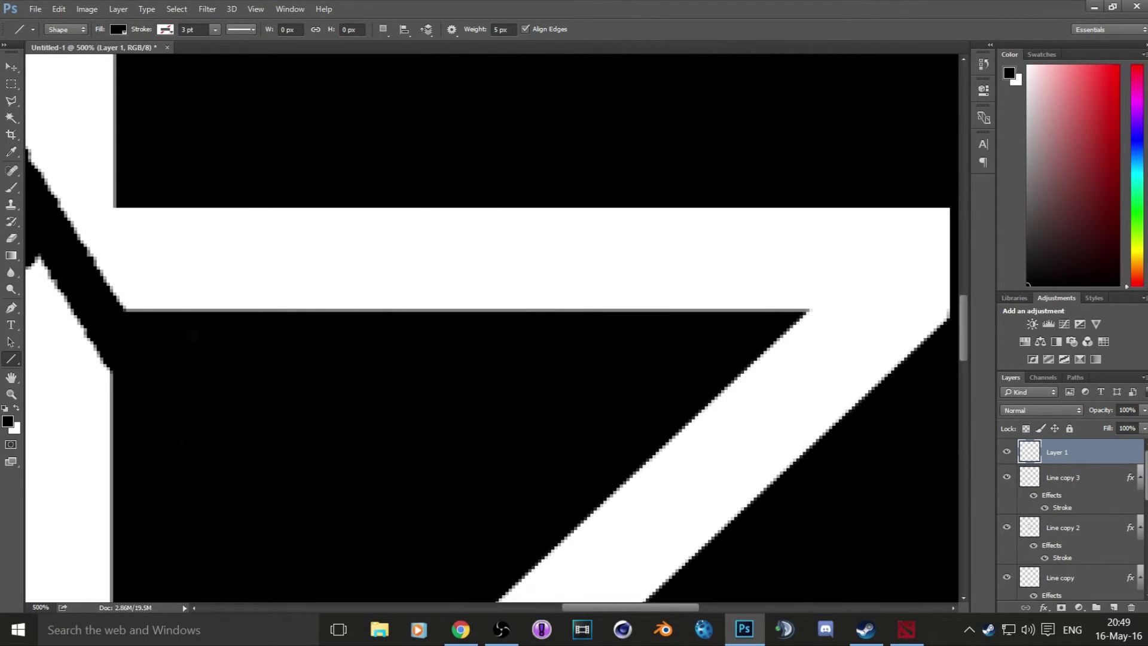
left_click_drag(557, 545, 921, 179)
key("v")
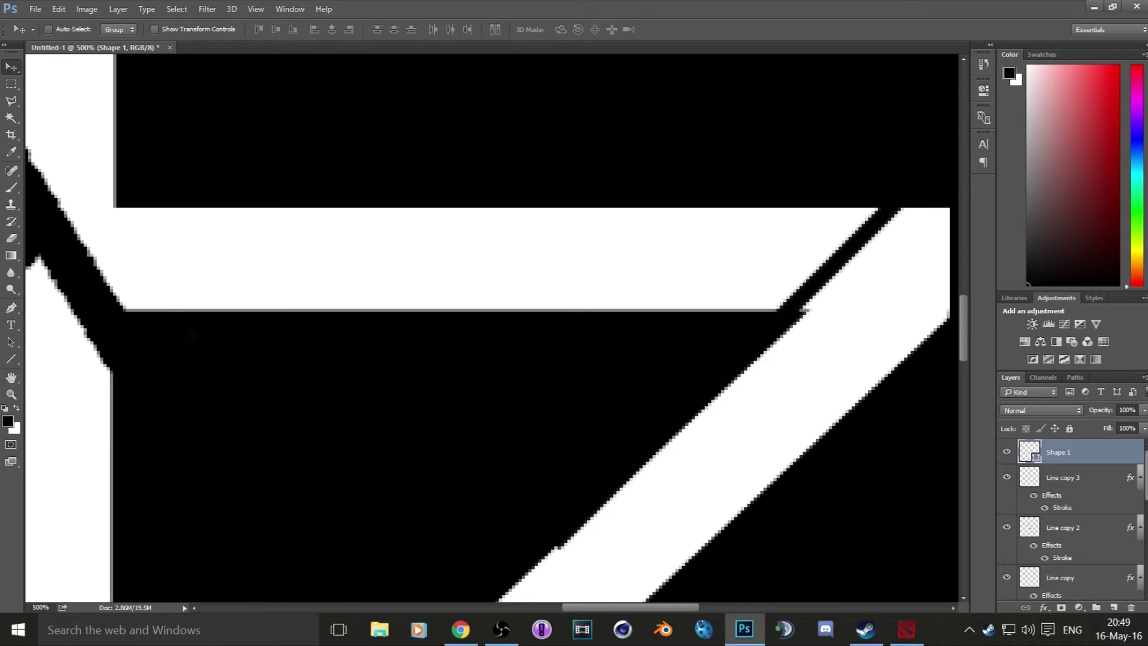
key("Left")
key("Left")
key("Left")
key("ctrl+0")
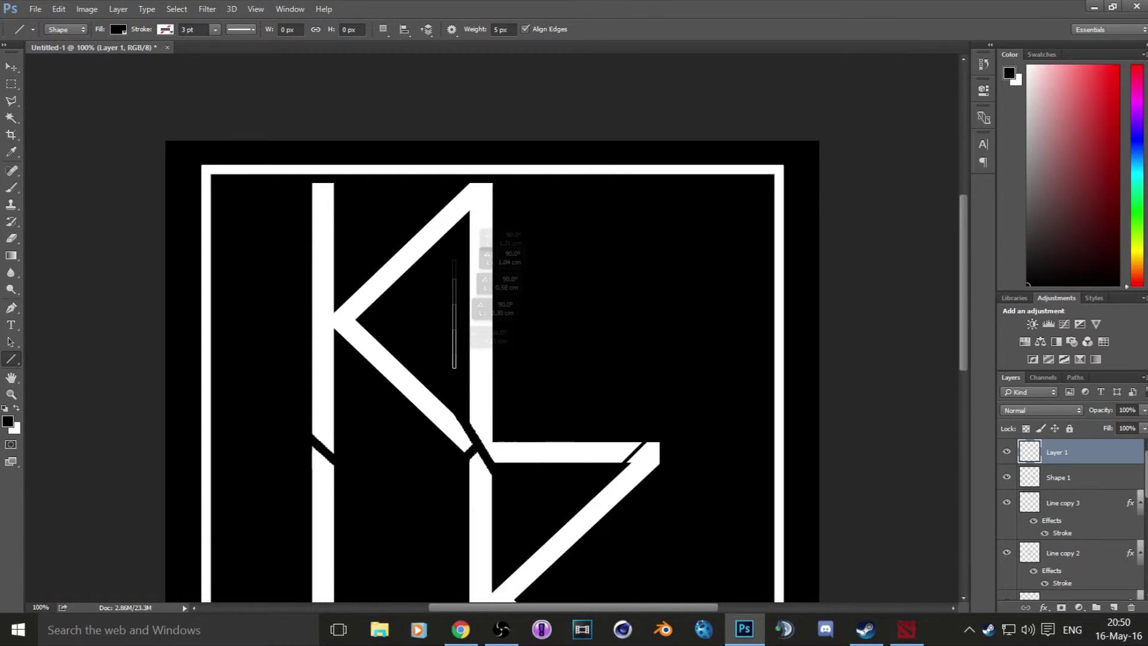
left_click_drag(455, 367, 454, 185)
key("v")
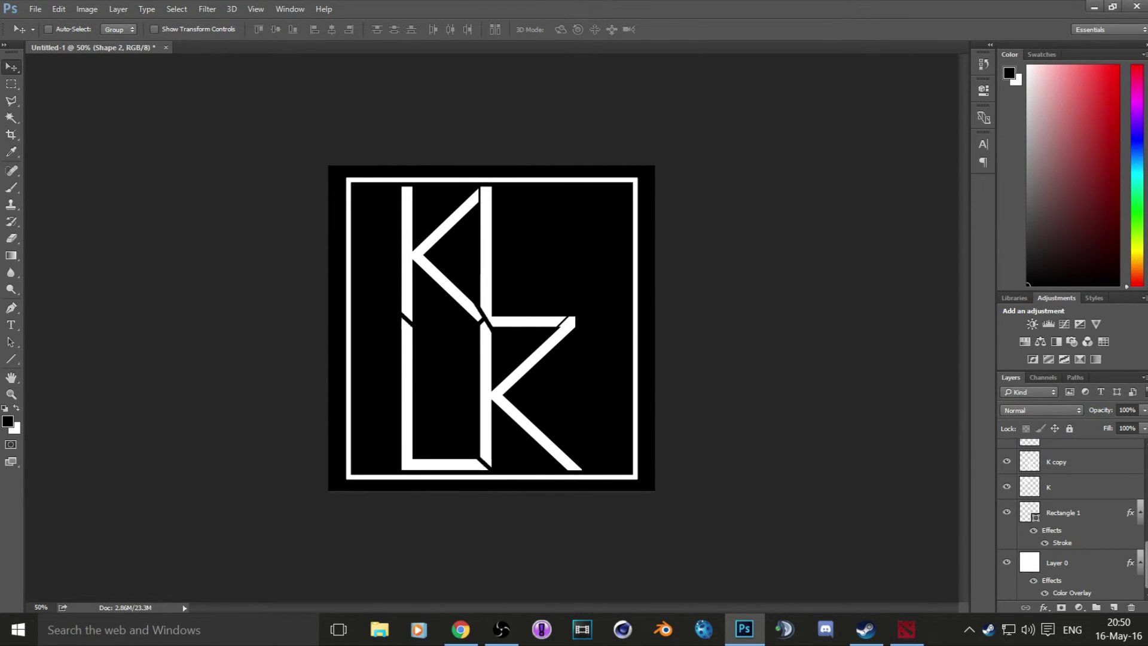
- Scale the square frame copy to about 99% from its centre and turn off its stroke effect
key("ctrl+t")
left_click_drag(640, 443, 650, 439)
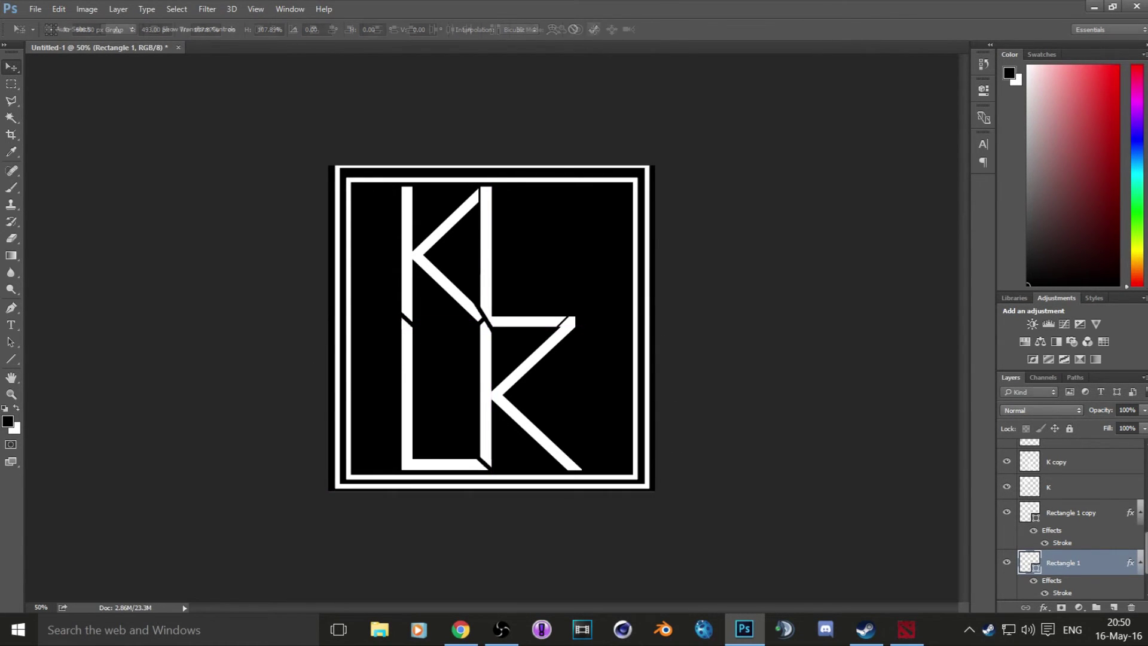
left_click_drag(648, 163, 644, 166)
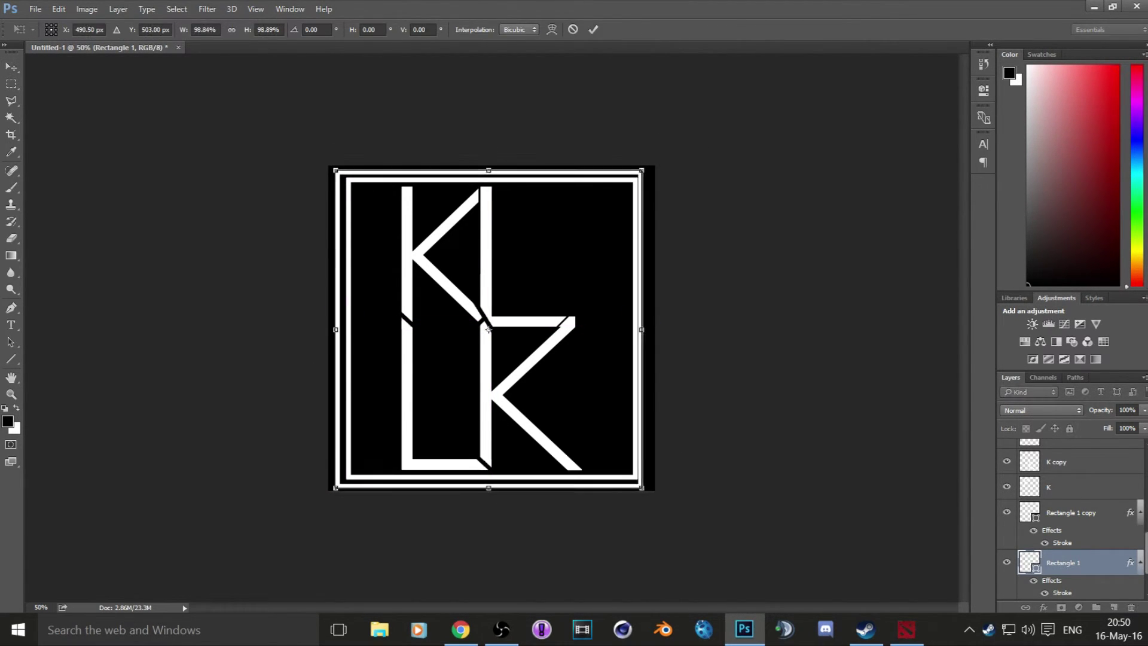
key("Return")
left_click_drag(652, 383, 652, 383)
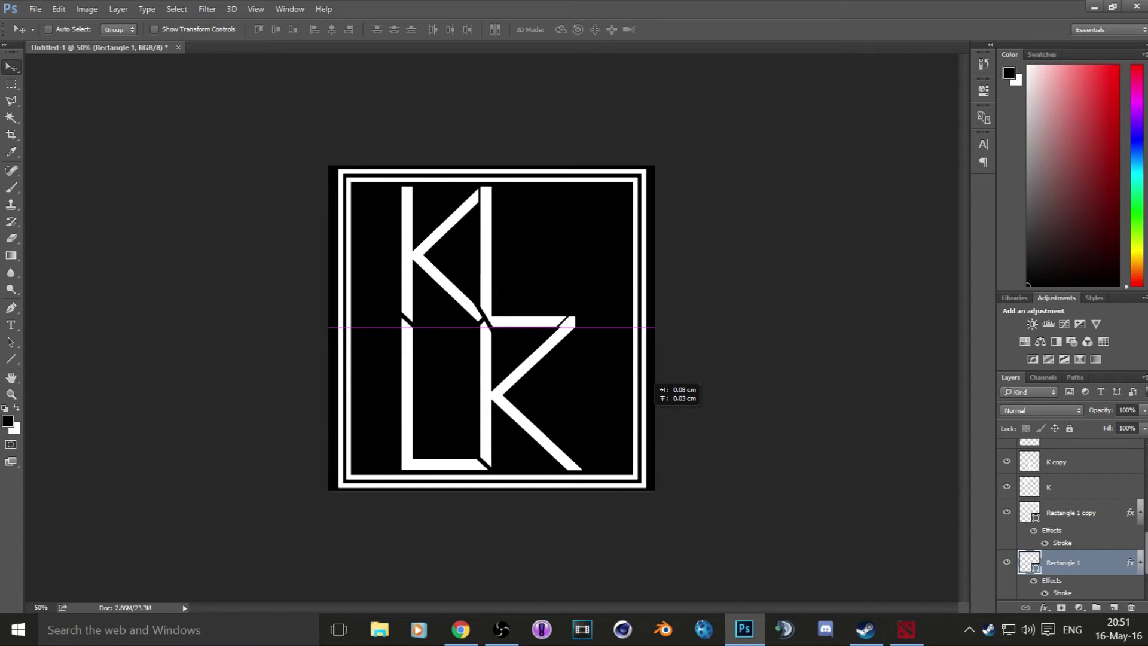
left_click(601, 295)
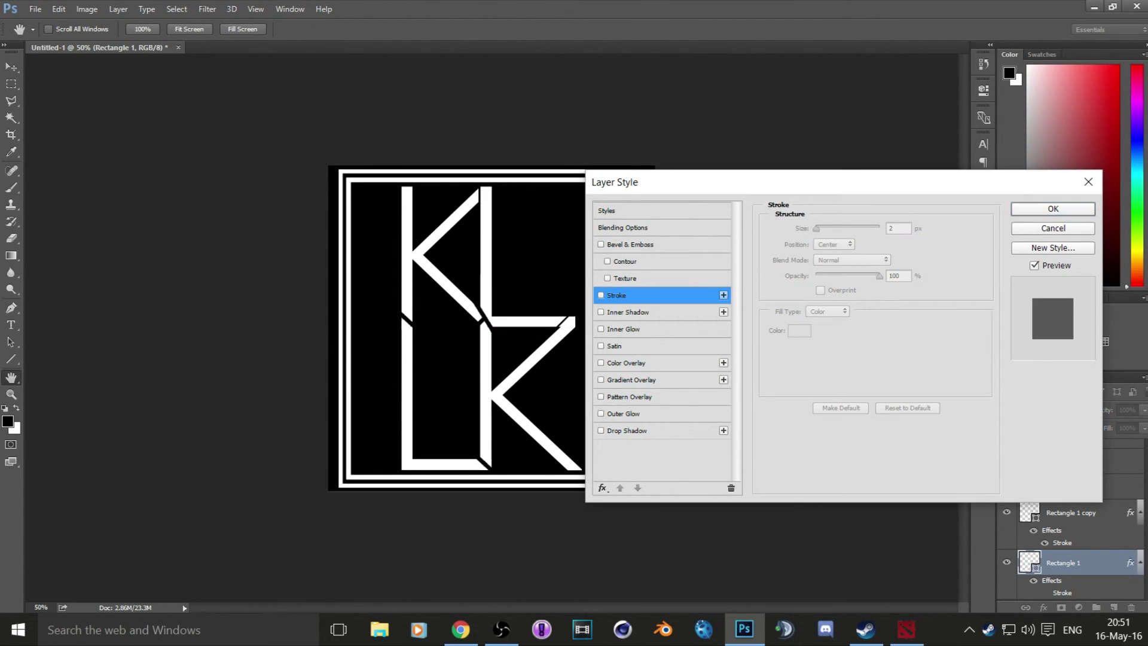
key("Return")
key("v")
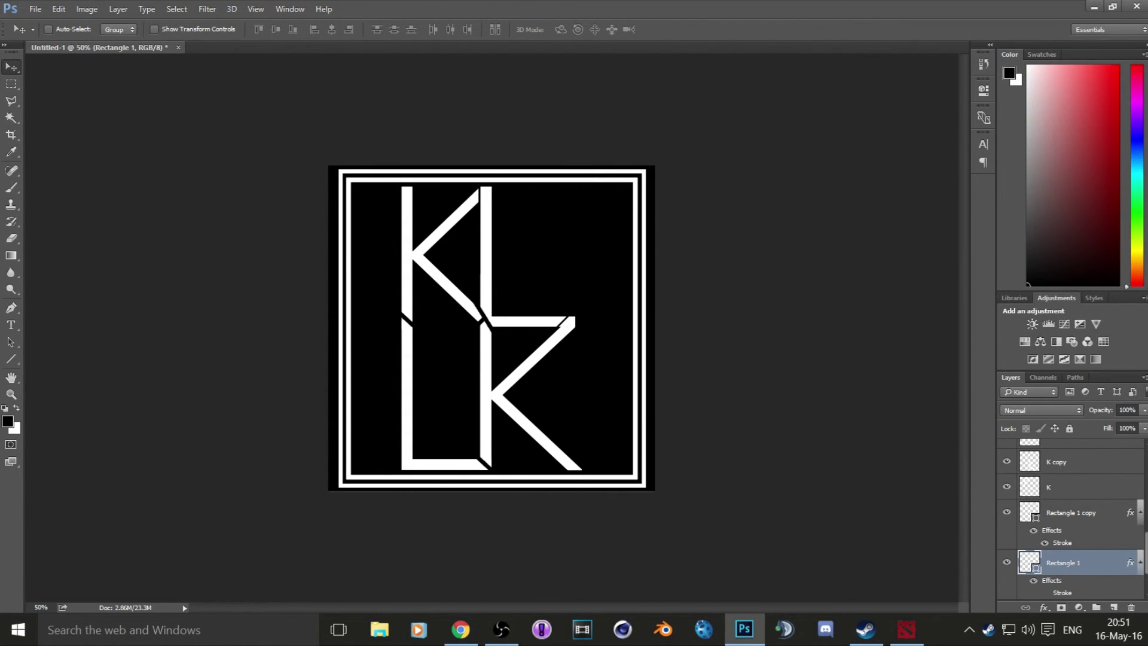
- Rotate Shape 2's cut line 45° and move it onto the K's upper diagonal at the L stem top
key("ctrl+1")
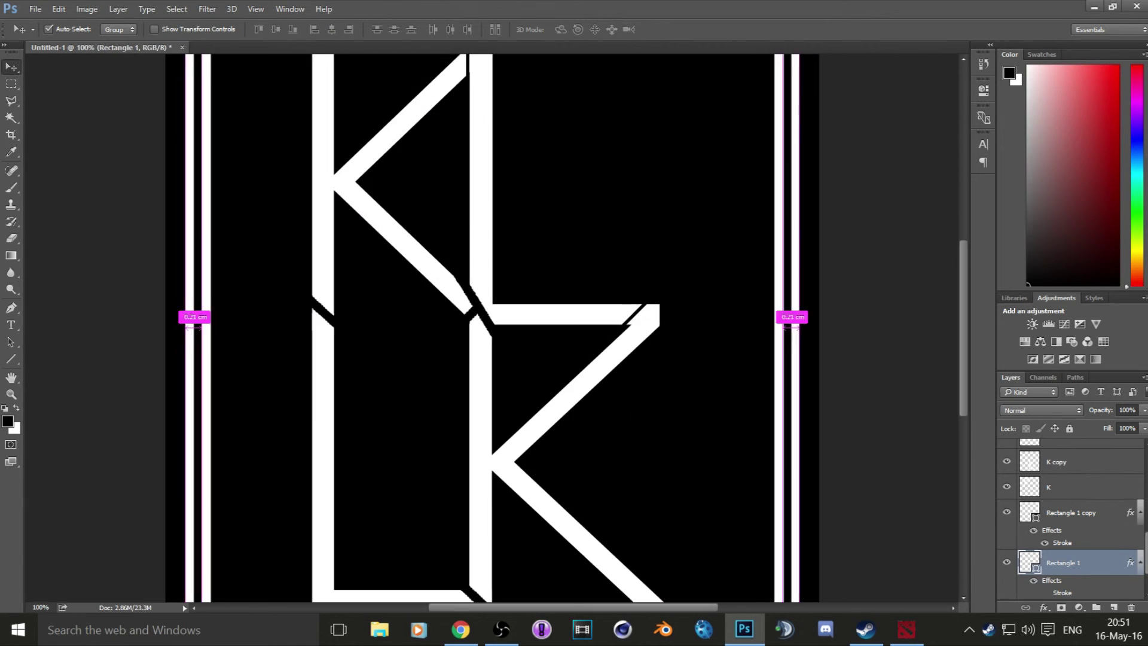
scroll(491, 328, "up", 3)
right_click(1058, 452)
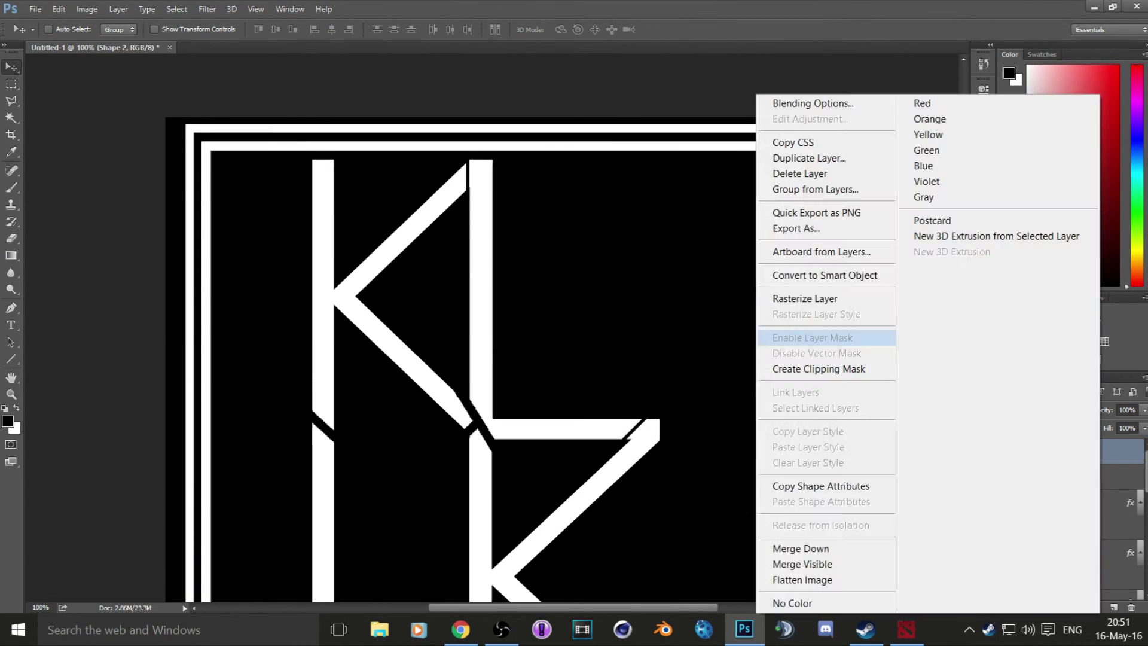
key("Escape")
key("ctrl+t")
left_click_drag(499, 127, 574, 182)
left_click_drag(467, 243, 508, 150)
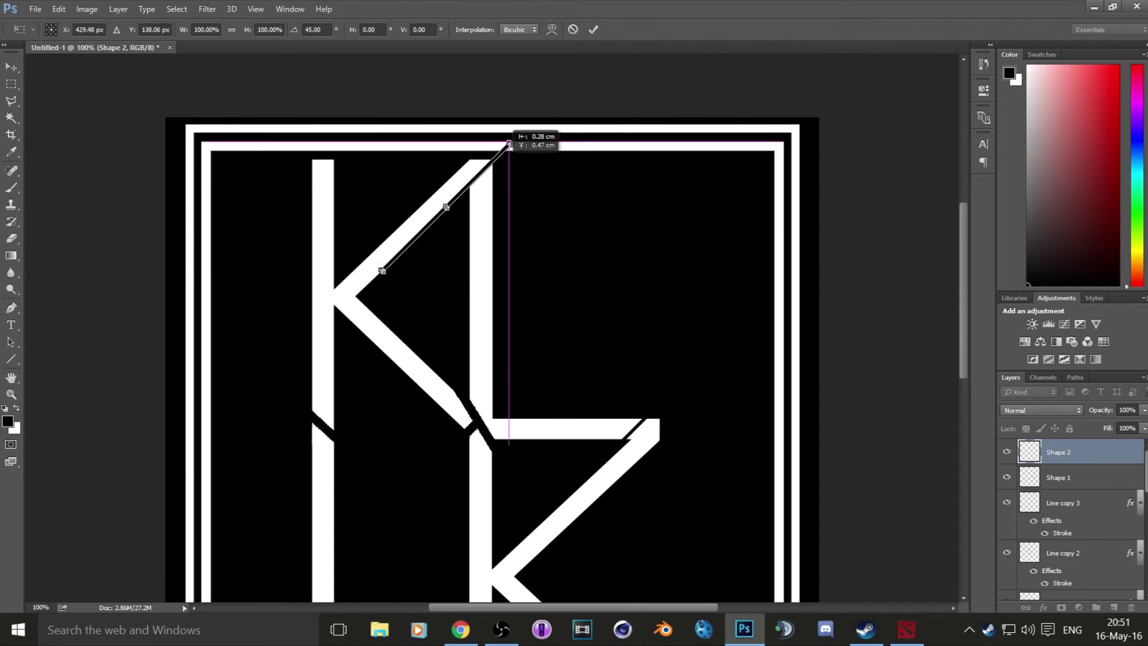
key("Return")
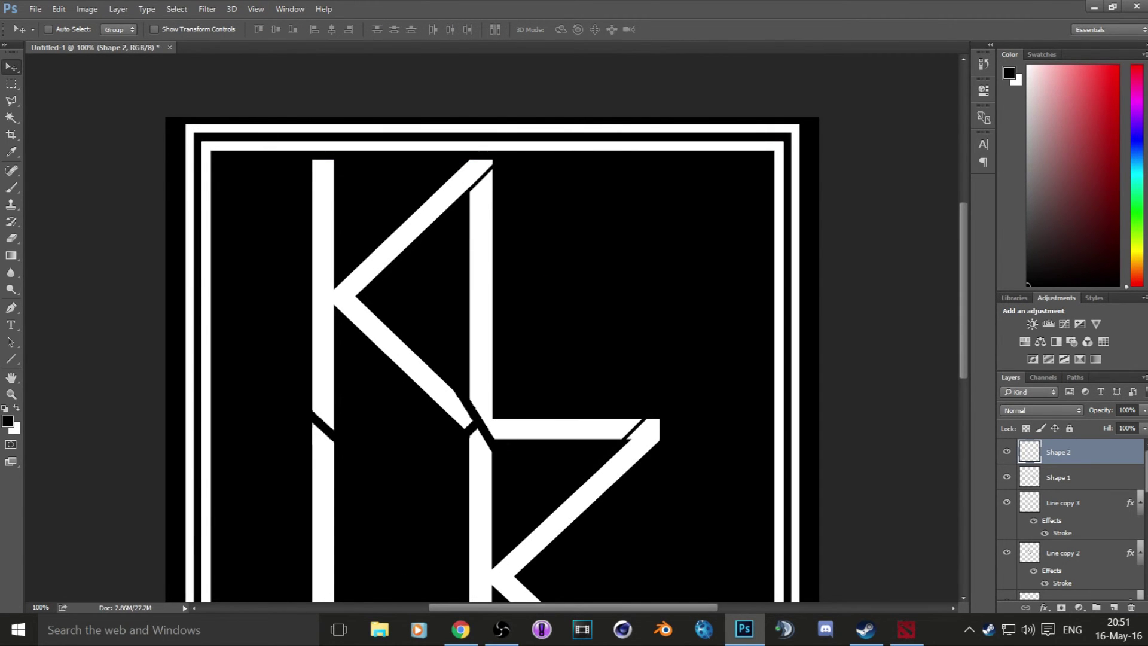
key("ctrl+minus")
key("ctrl+minus")
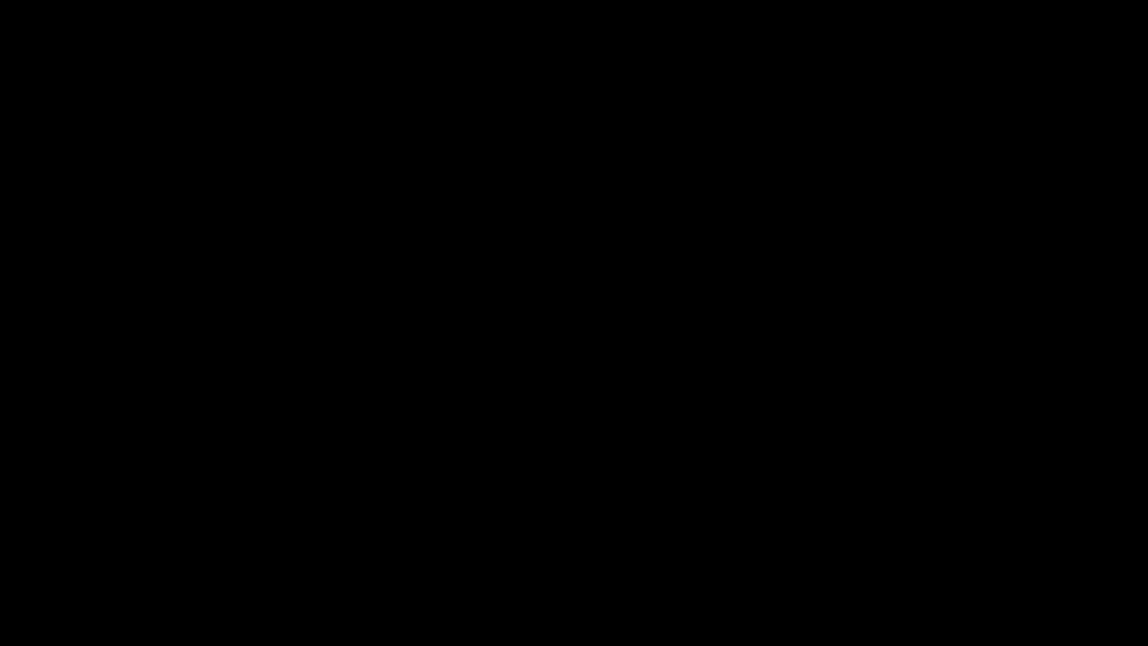